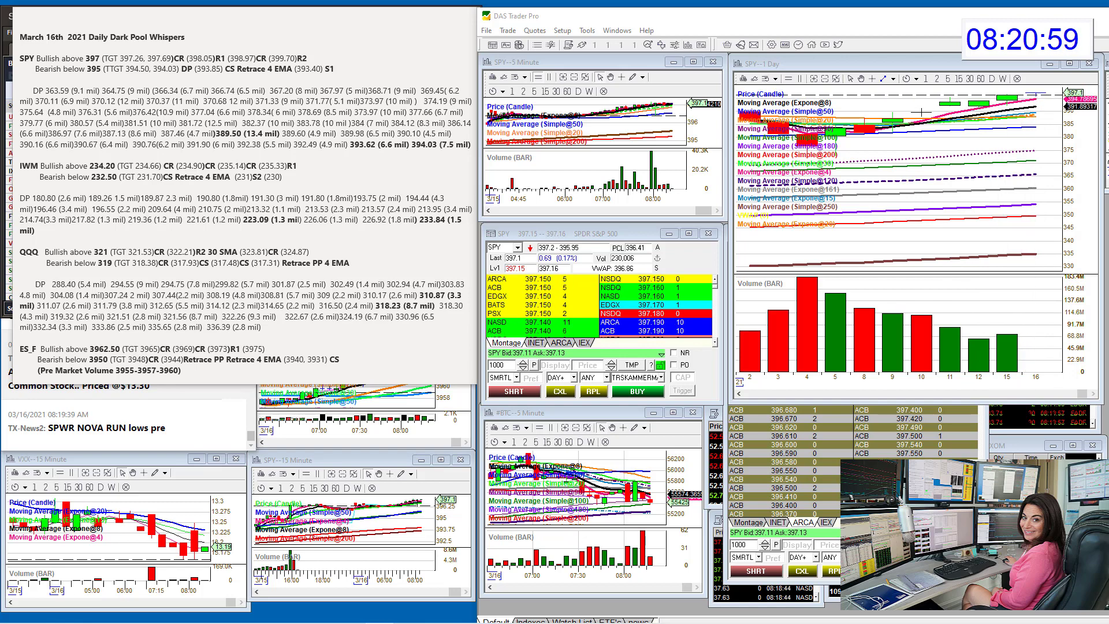
# - Examine the full depth of the SPY order book, and highlight the (399.70)R2 target on the notes' SPY bullish line
pyautogui.click(924, 439)
pyautogui.scroll(-5, 982, 364)
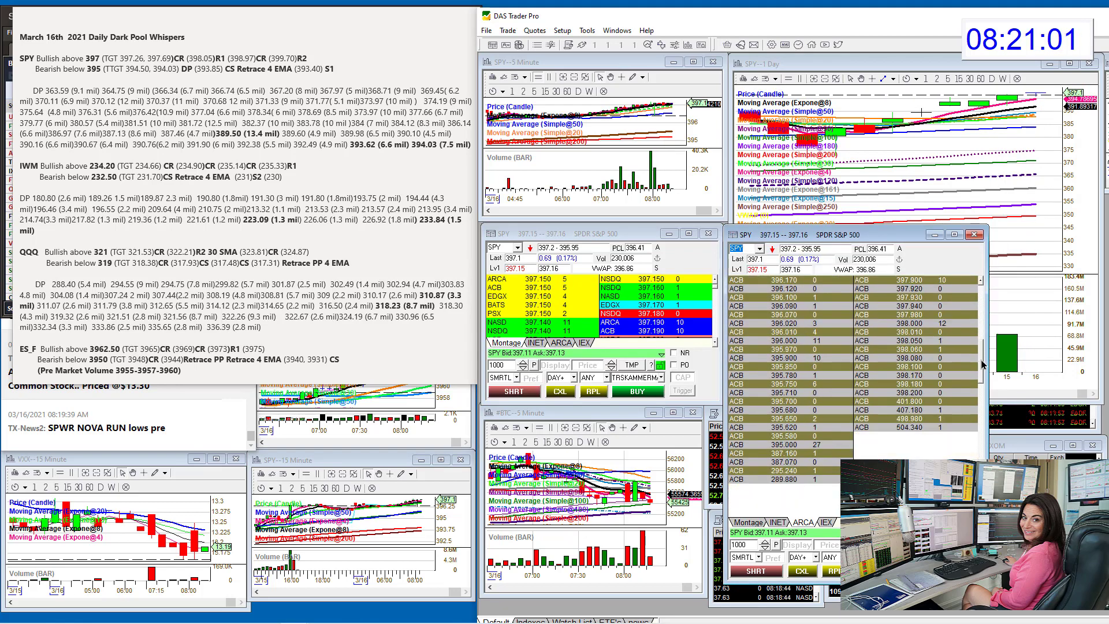
pyautogui.scroll(5, 982, 364)
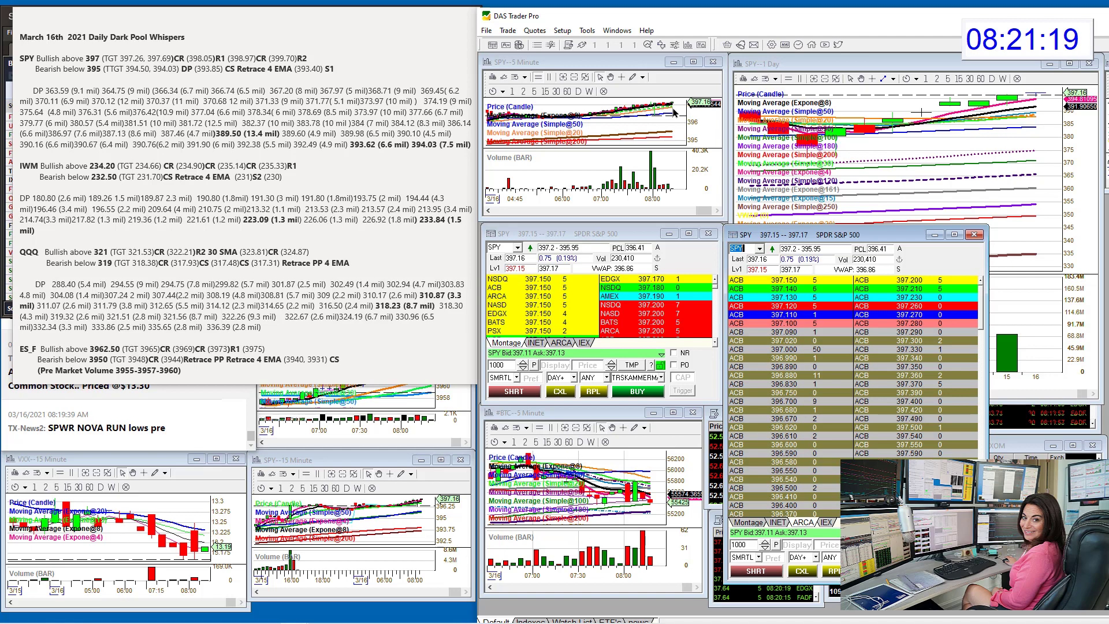
pyautogui.click(342, 58)
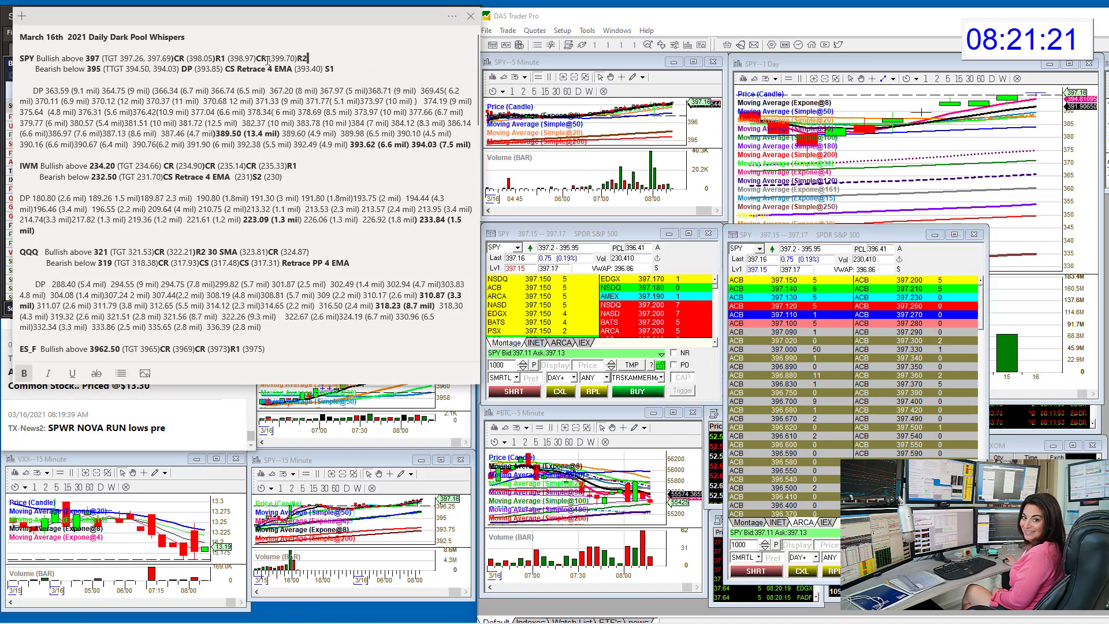
pyautogui.moveTo(267, 58); pyautogui.dragTo(319, 58)
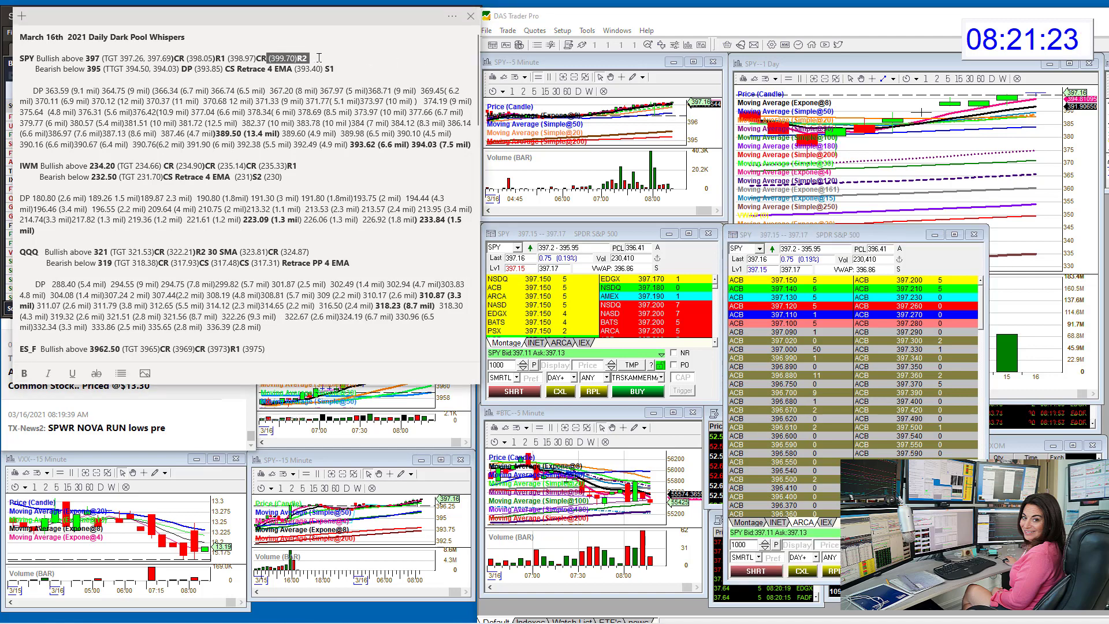
# - Load IWM in the main montage and its linked charts, followed by QQQ
pyautogui.click(503, 247)
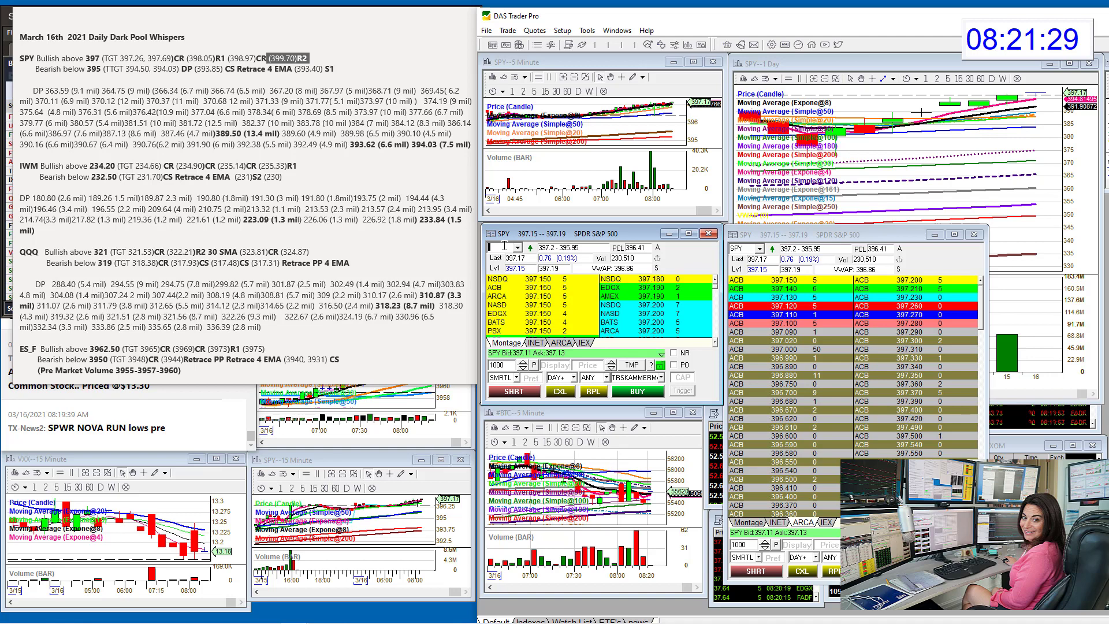
pyautogui.write('IWM')
pyautogui.press('Return')
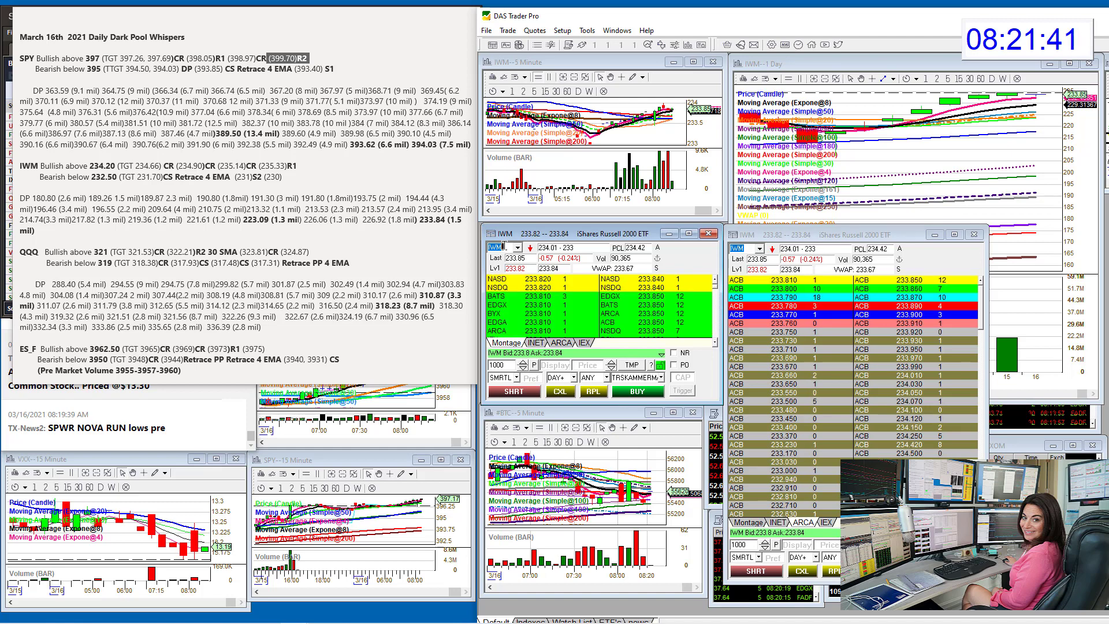
pyautogui.write('QQQ')
pyautogui.press('Return')
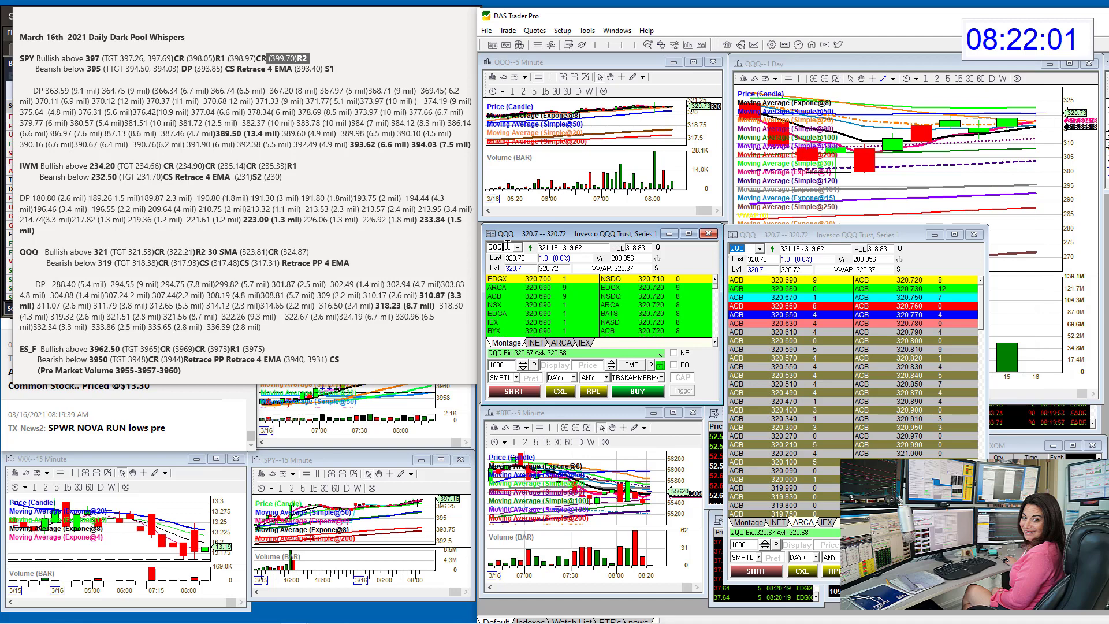
# - Bring the futures section of the notes into view and load #ES in the montage
pyautogui.scroll(-5, 349, 302)
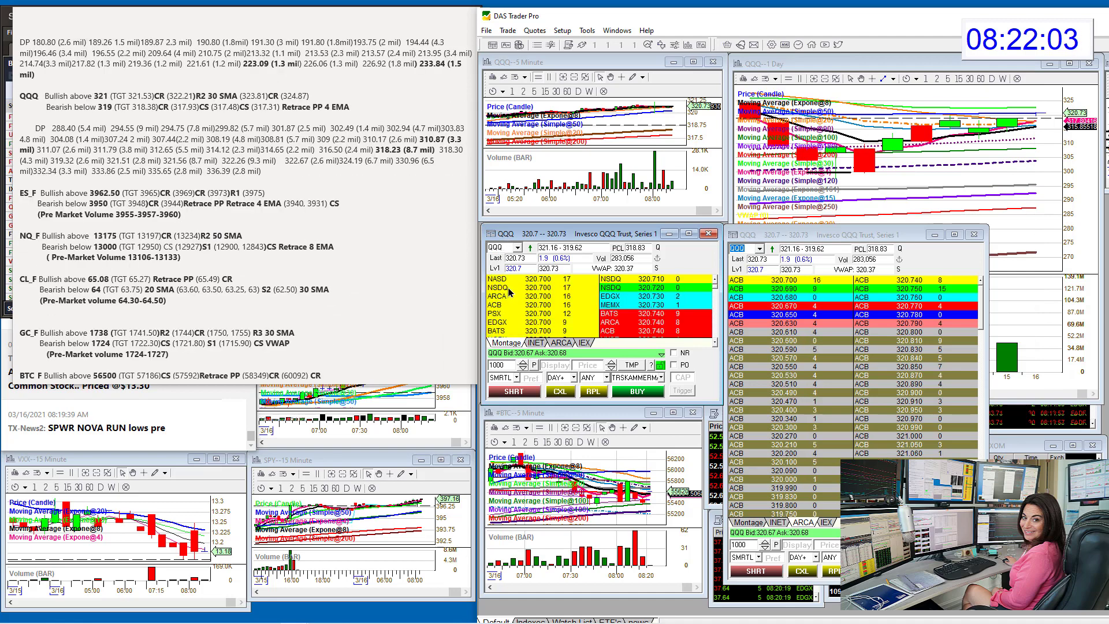
pyautogui.click(503, 247)
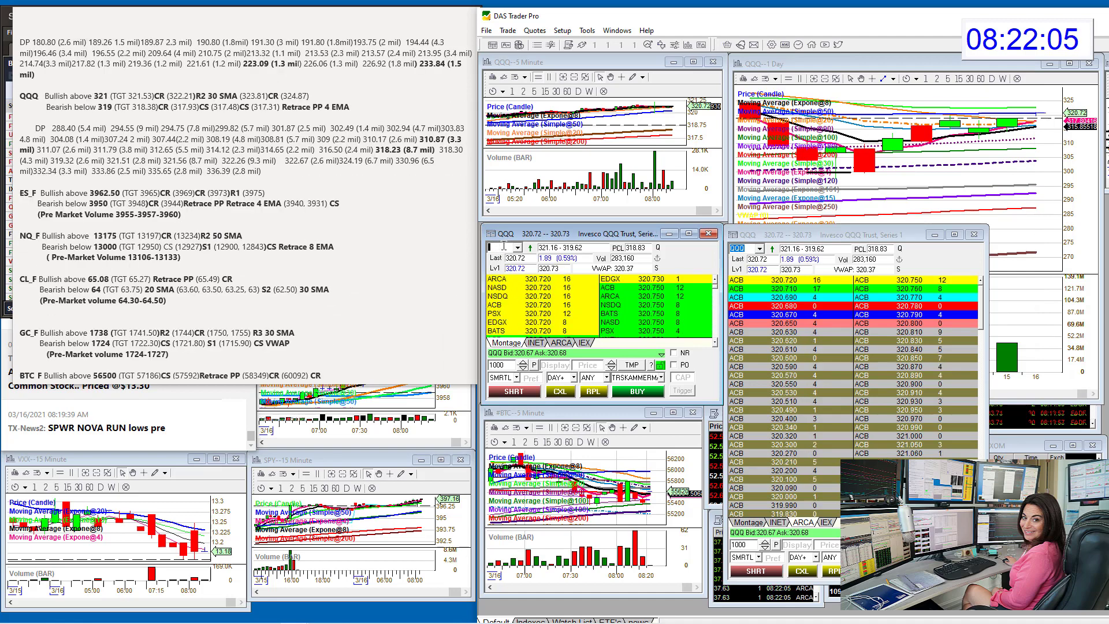
pyautogui.write('#ES')
pyautogui.press('Return')
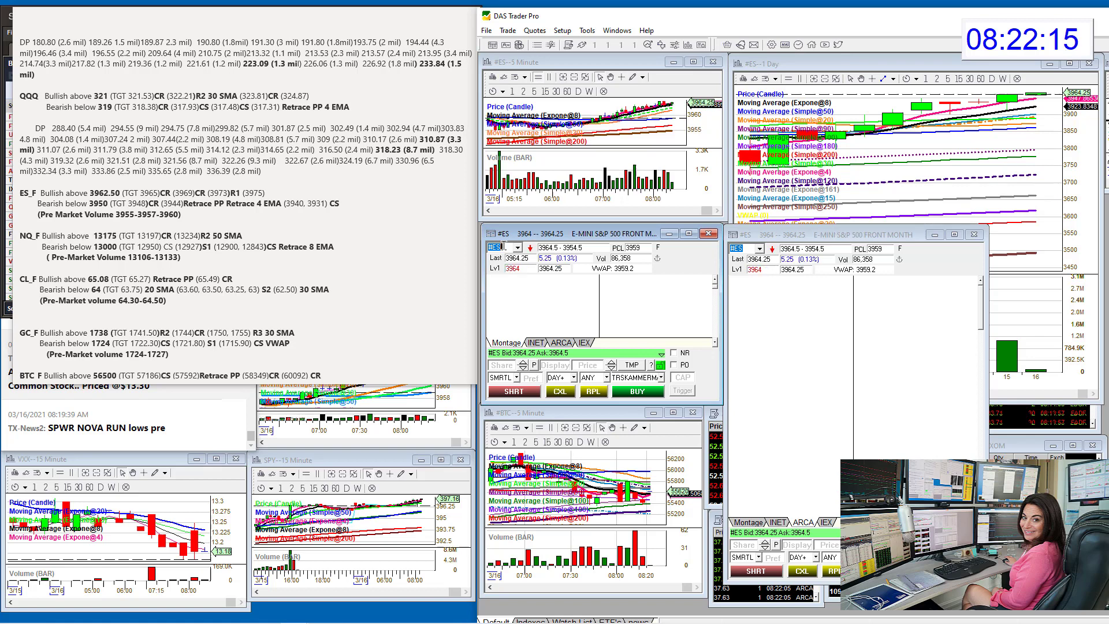
# - Replace the montage symbol with #NQ, followed by the crude oil future #CRD
pyautogui.press('BackSpace')
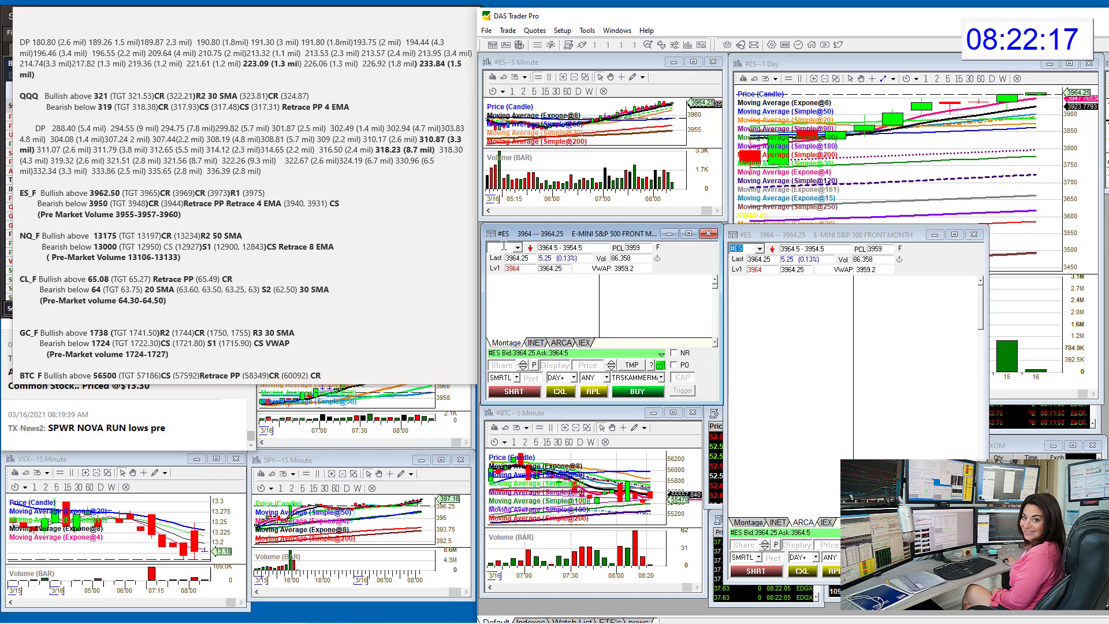
pyautogui.write('#NQ')
pyautogui.press('Return')
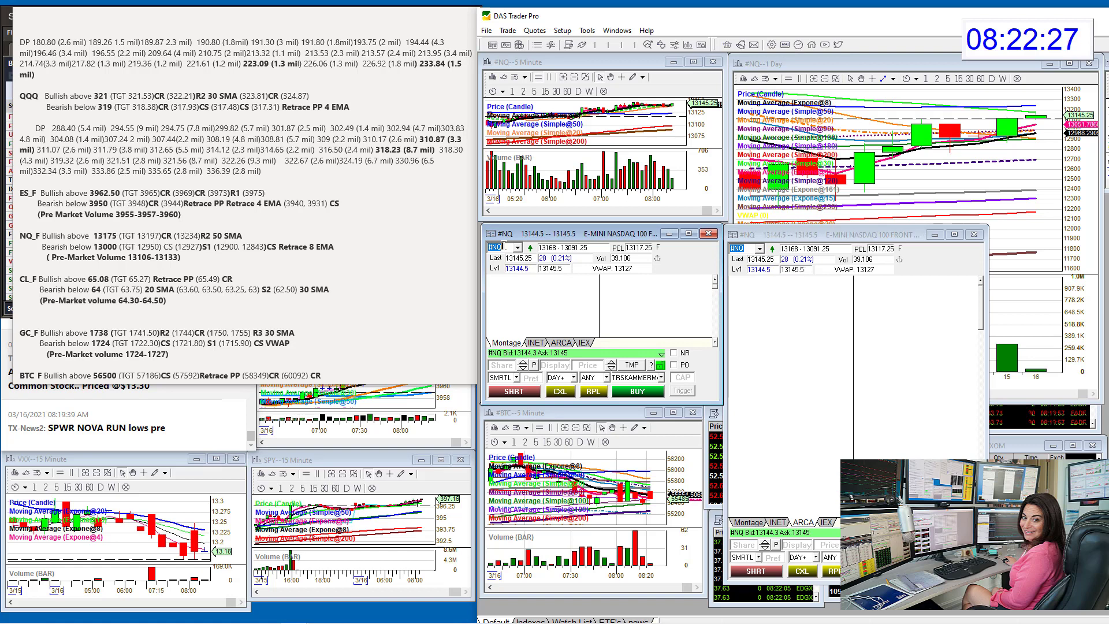
pyautogui.write('CRD')
pyautogui.press('Return')
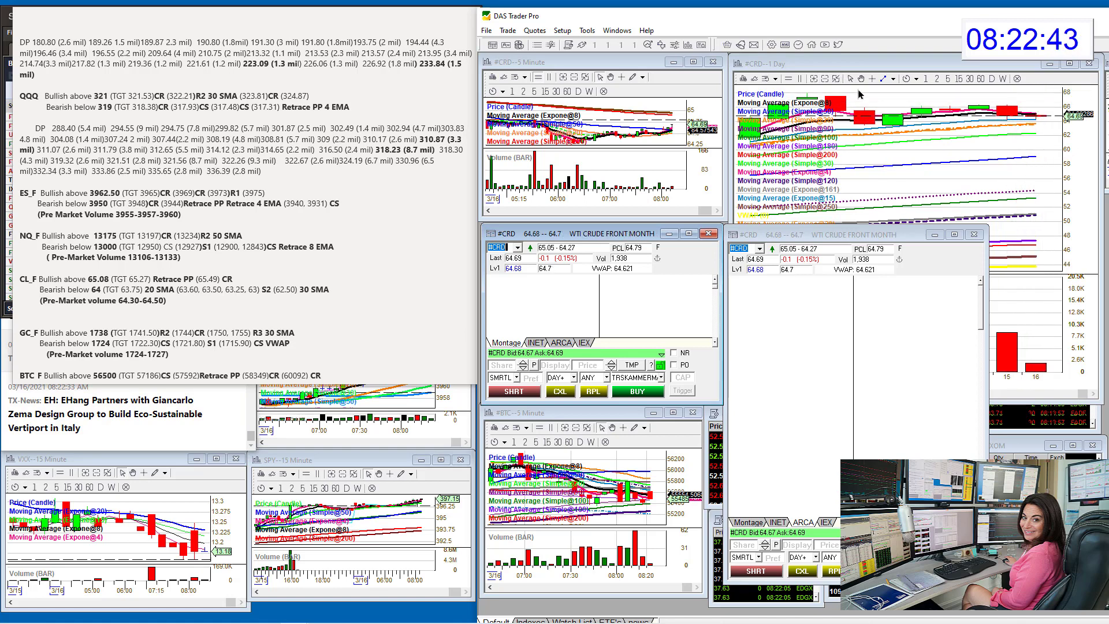
# - Circle the latest candle on the #CRD daily chart, sketch an upward arrow from it, and clear the freehand marks
pyautogui.click(1018, 145)
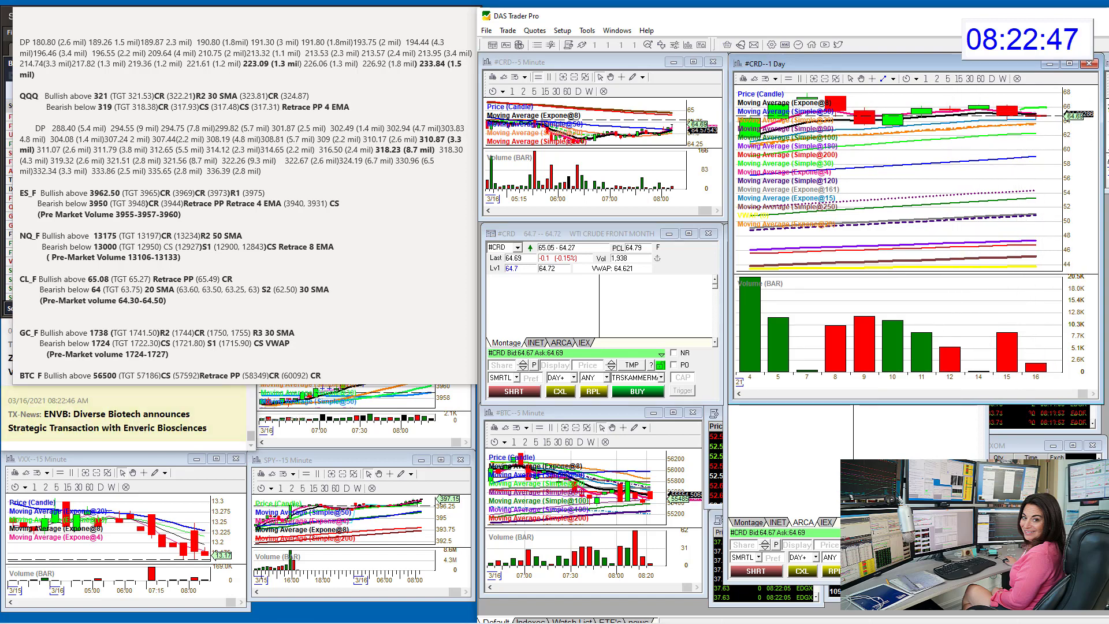
pyautogui.moveTo(1031, 107); pyautogui.dragTo(1032, 126)
pyautogui.moveTo(1050, 108)
pyautogui.mouseDown()
pyautogui.moveTo(1053, 89)
pyautogui.moveTo(1063, 93)
pyautogui.mouseUp()
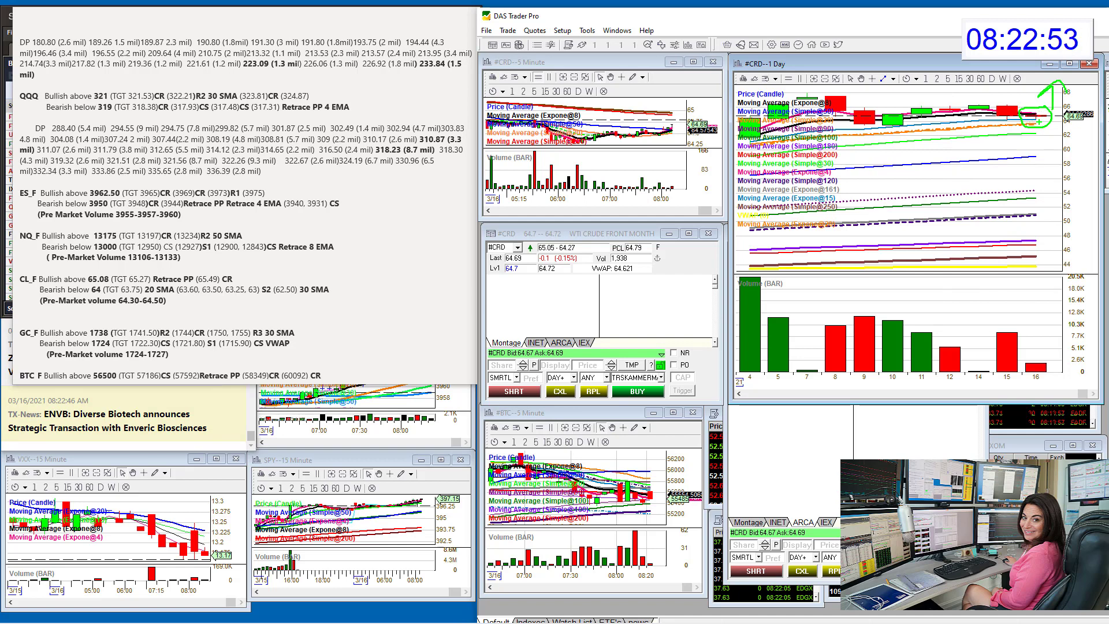
pyautogui.moveTo(1031, 129); pyautogui.dragTo(1037, 137)
pyautogui.press('Escape')
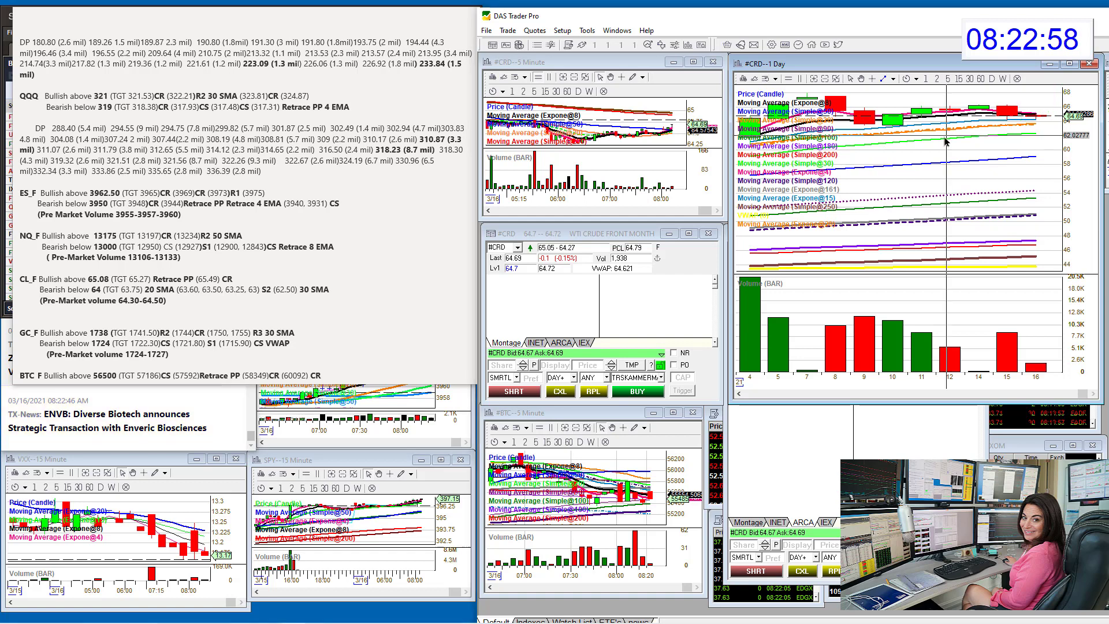
# - Load the gold future #GC in the montage and its linked charts
pyautogui.click(511, 248)
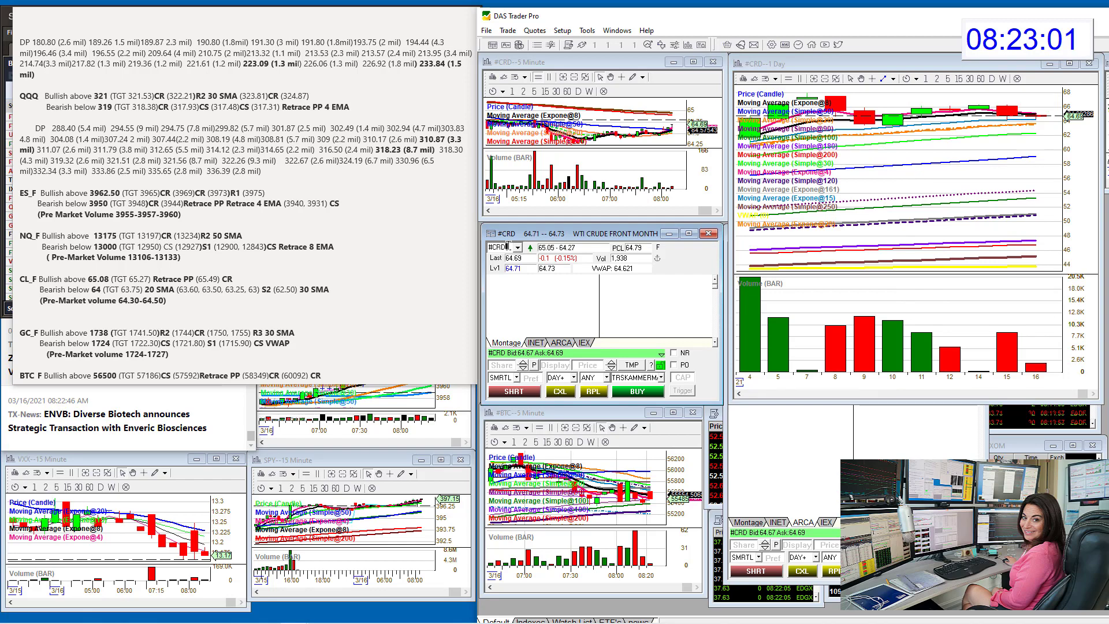
pyautogui.write('#GC')
pyautogui.press('Return')
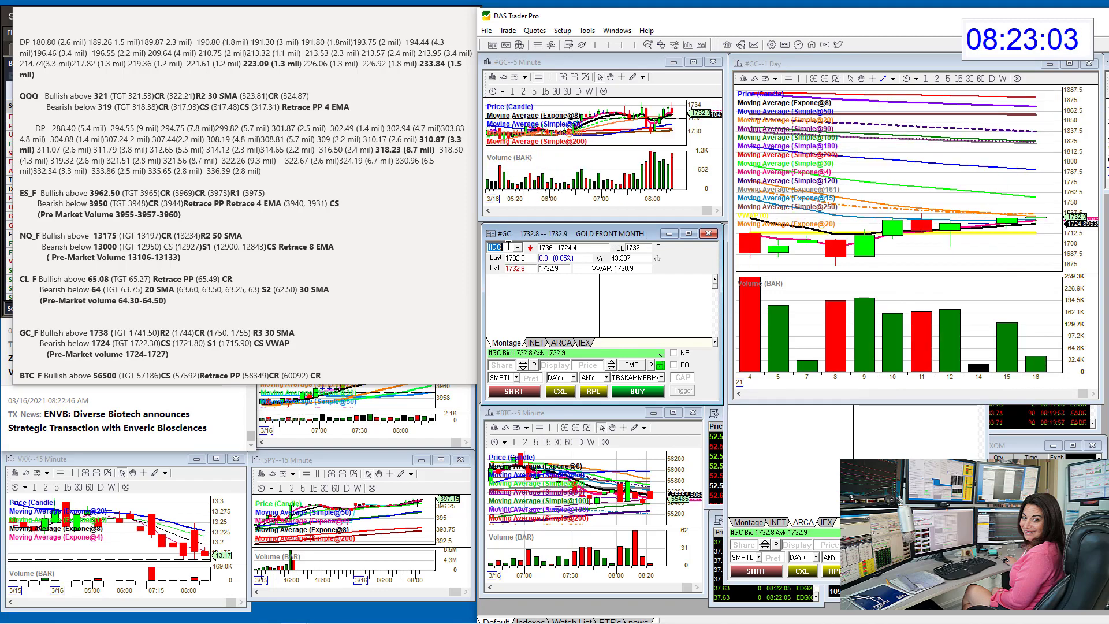
# - Sketch freehand marks near the latest candles of the #GC daily chart and under the bullish 1738 level in the notes
pyautogui.hotkey('alt', 'Tab')
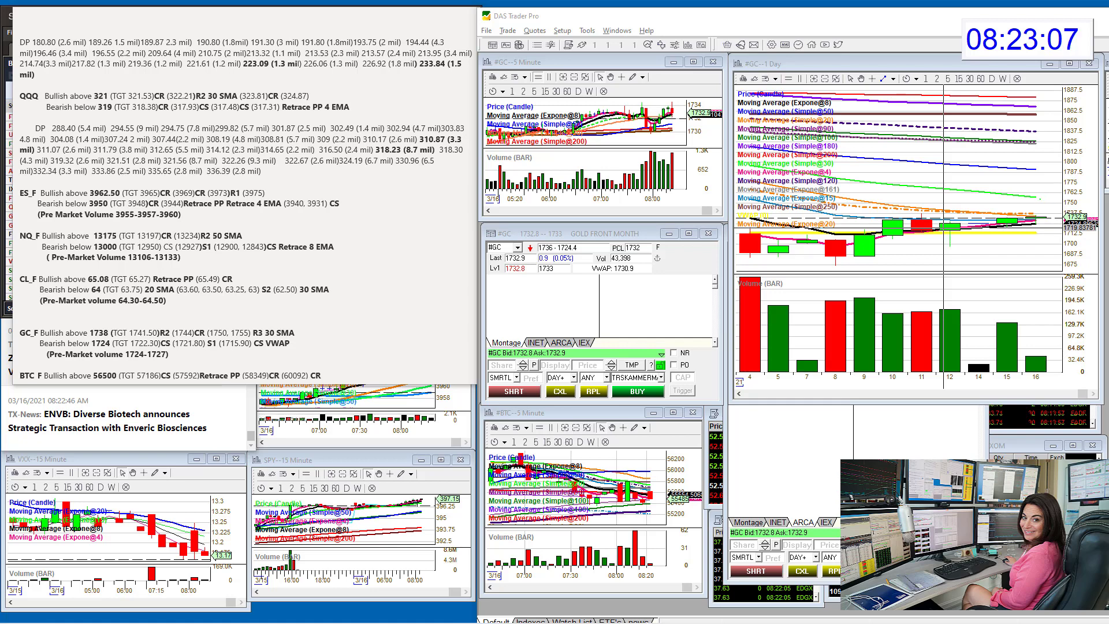
pyautogui.moveTo(1040, 199)
pyautogui.mouseDown()
pyautogui.moveTo(1026, 212)
pyautogui.moveTo(1038, 197)
pyautogui.mouseUp()
pyautogui.moveTo(81, 336); pyautogui.dragTo(108, 338)
pyautogui.moveTo(1029, 230); pyautogui.dragTo(1034, 234)
# - Load #BTC in the montage and zoom its daily chart out to cover February and March
pyautogui.click(511, 247)
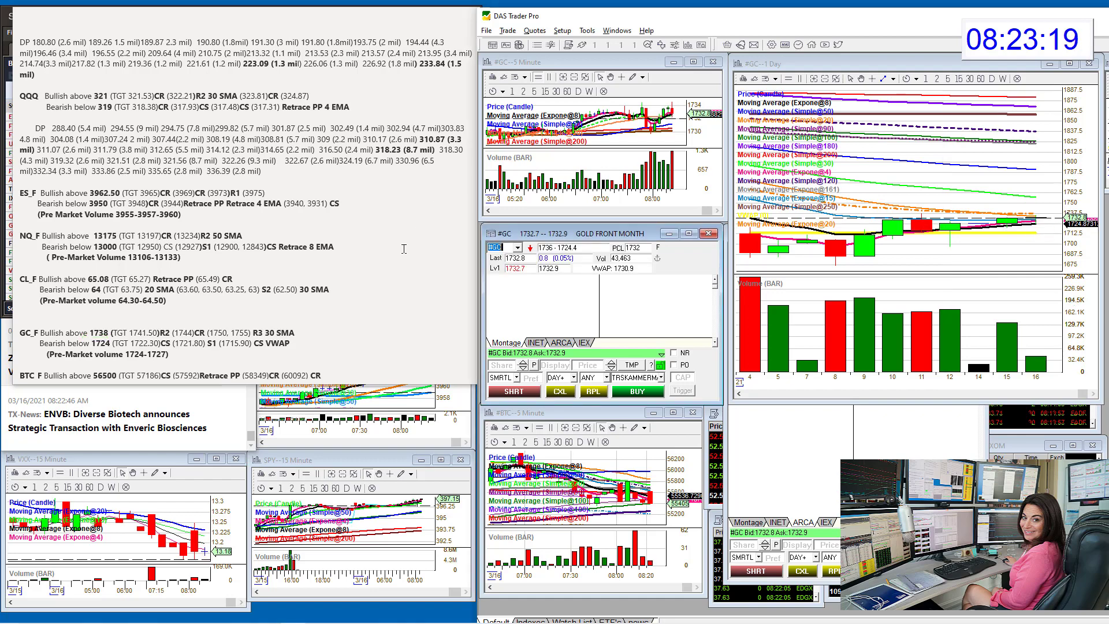
pyautogui.click(508, 244)
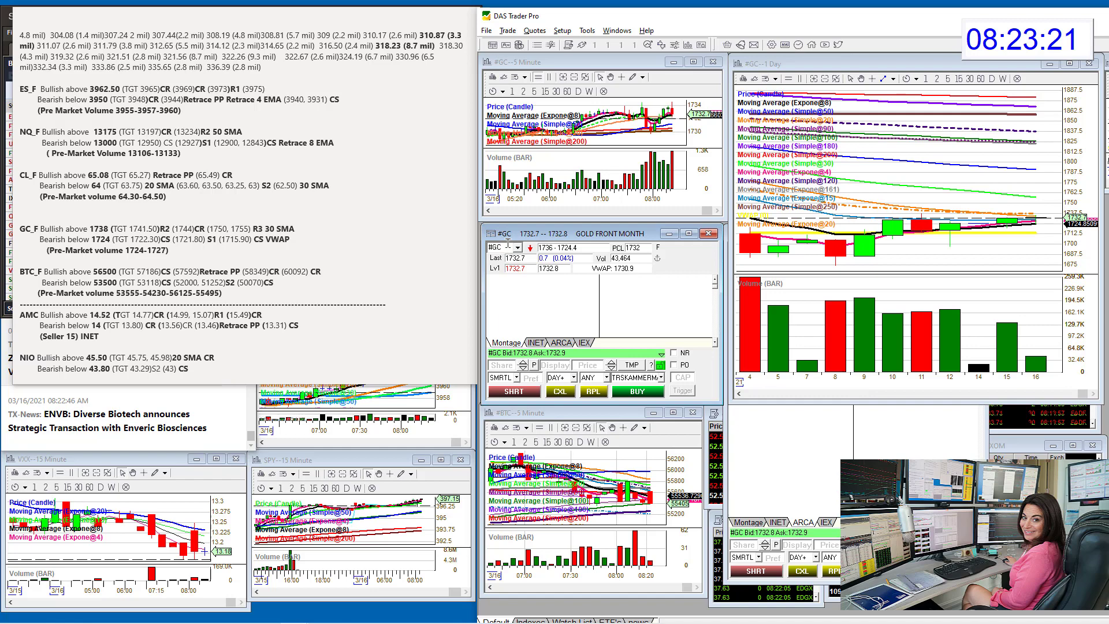
pyautogui.press('BackSpace')
pyautogui.write('TC')
pyautogui.press('Return')
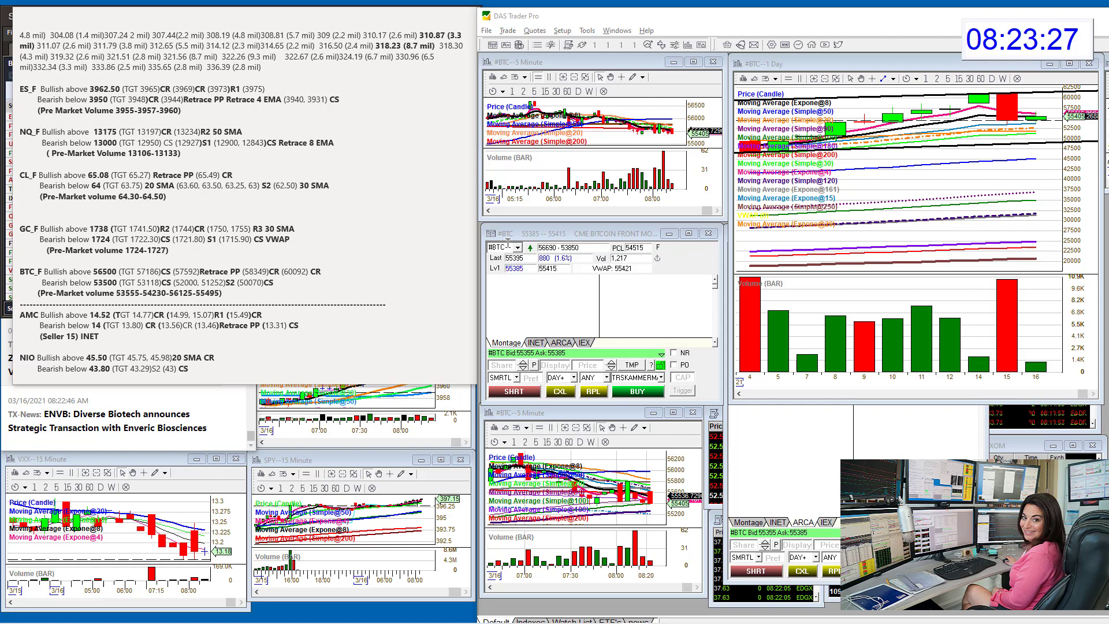
pyautogui.click(826, 82)
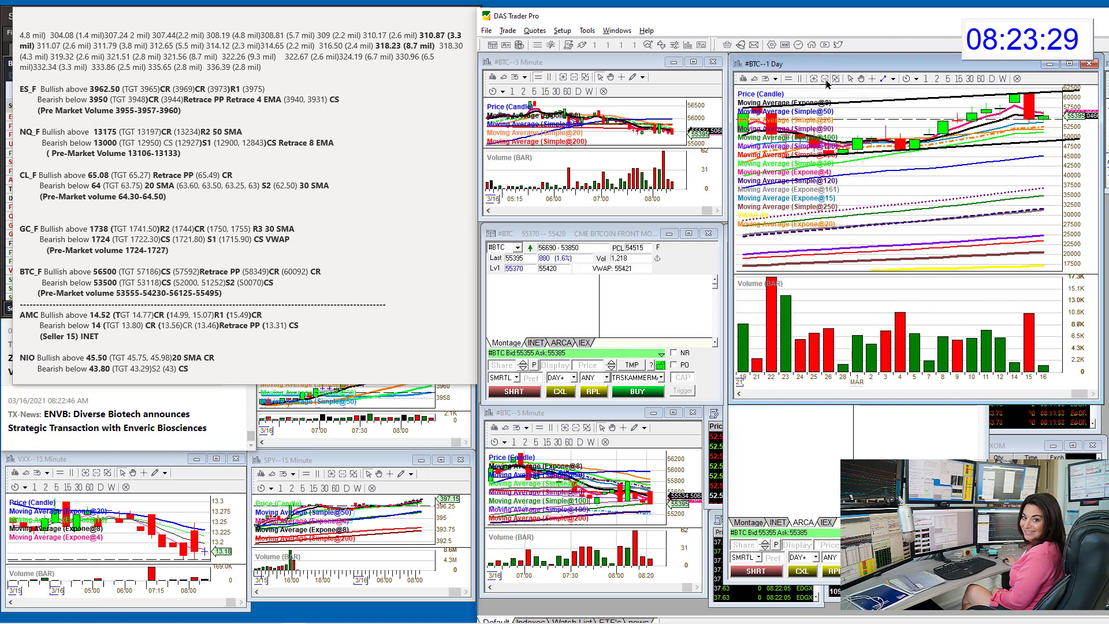
pyautogui.click(826, 82)
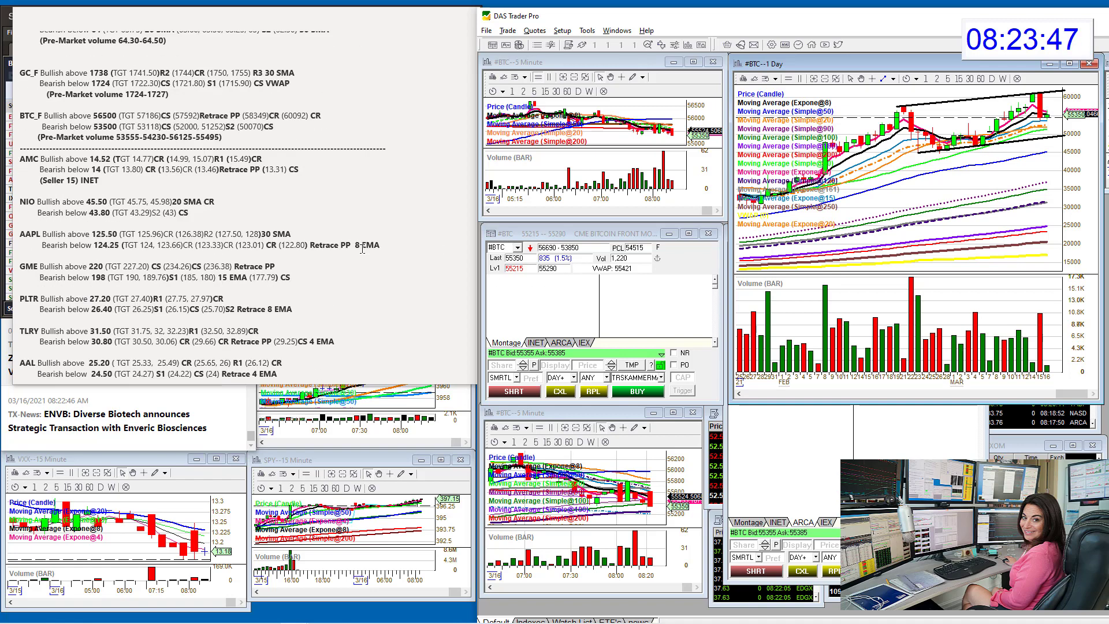
# - Load AMC in the montage and its linked charts
pyautogui.click(506, 245)
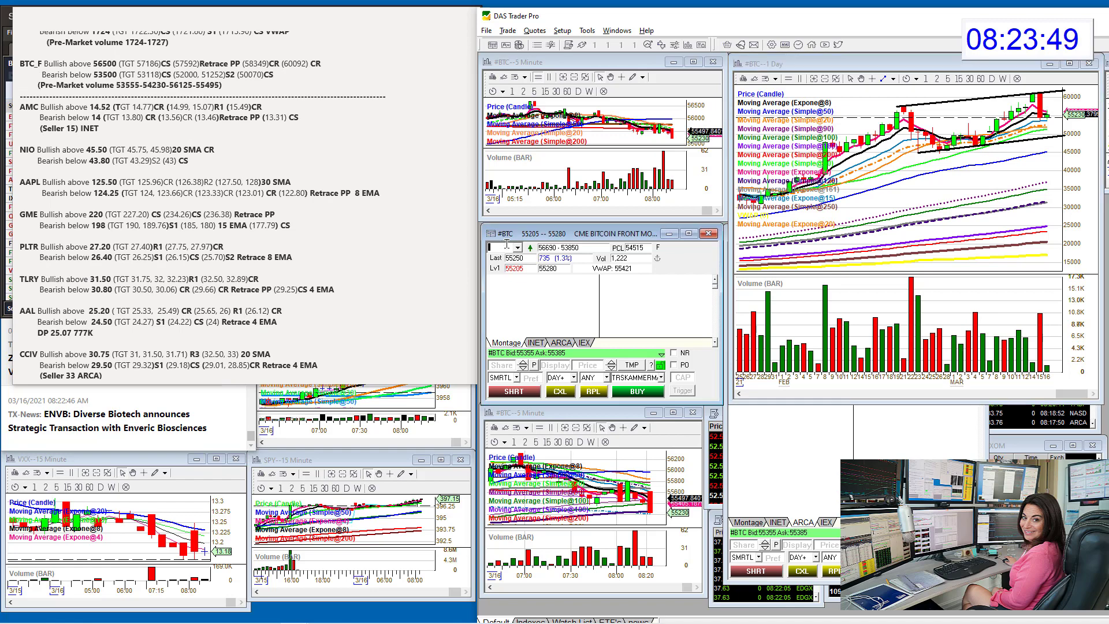
pyautogui.write('AMC')
pyautogui.press('Return')
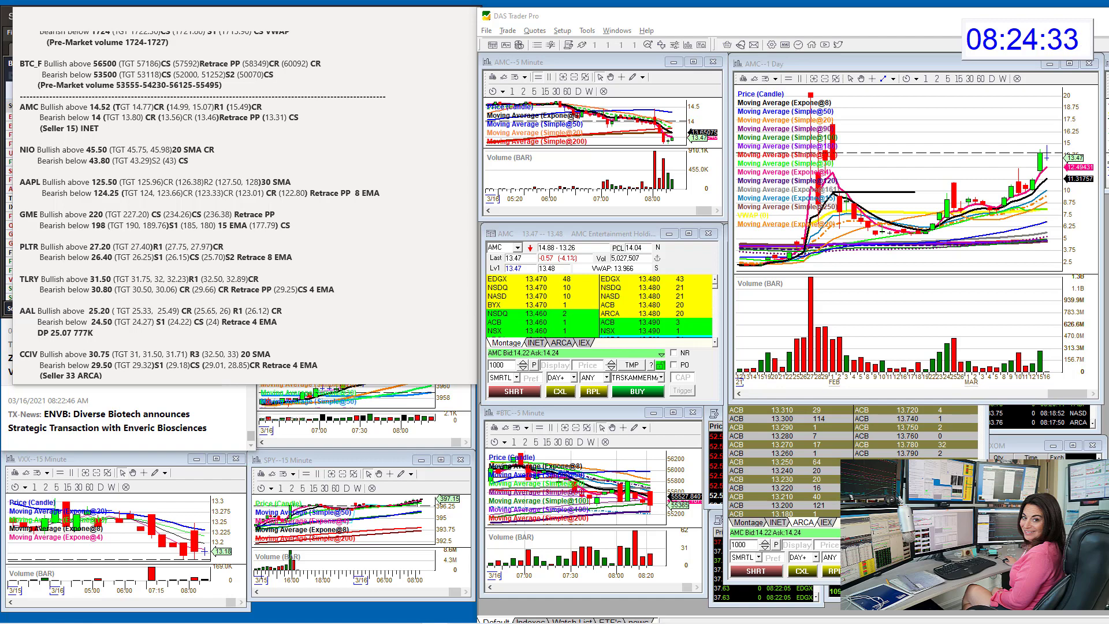
# - Switch to thinkorswim to examine the pivot levels around AMC's latest five-minute candles, and return to DAS Trader Pro
pyautogui.hotkey('alt', 'Tab')
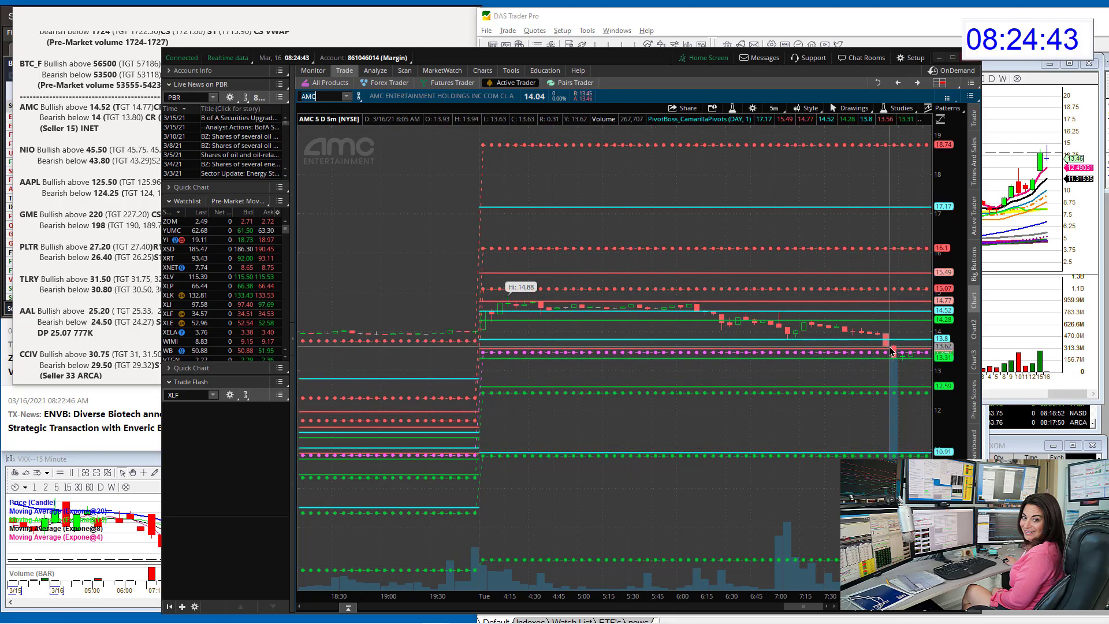
pyautogui.press('ctrl')
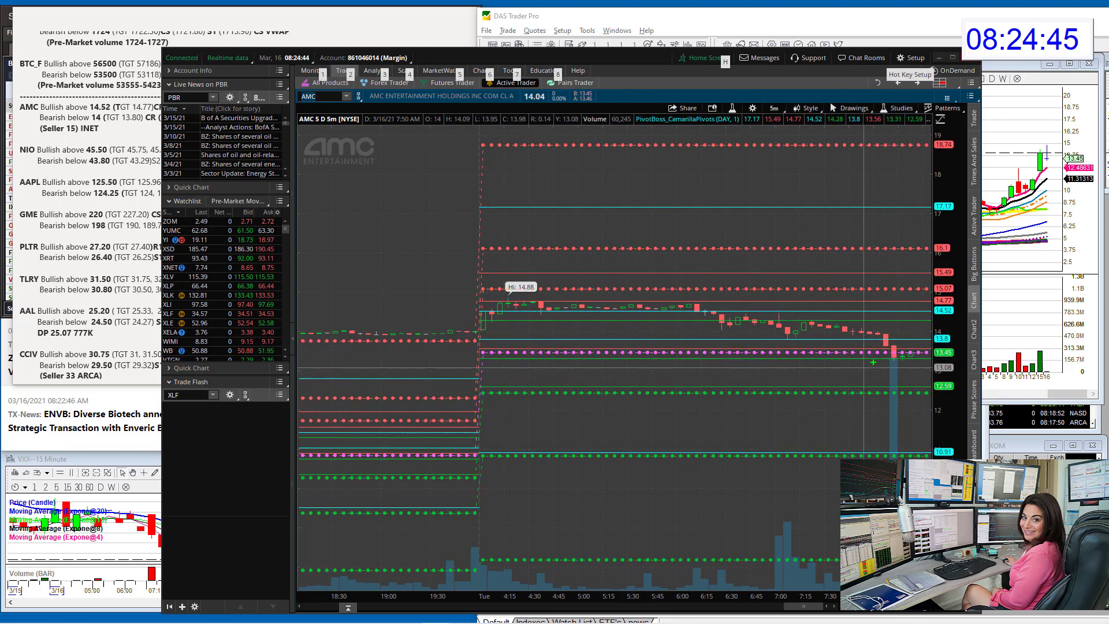
pyautogui.moveTo(919, 393); pyautogui.dragTo(931, 372)
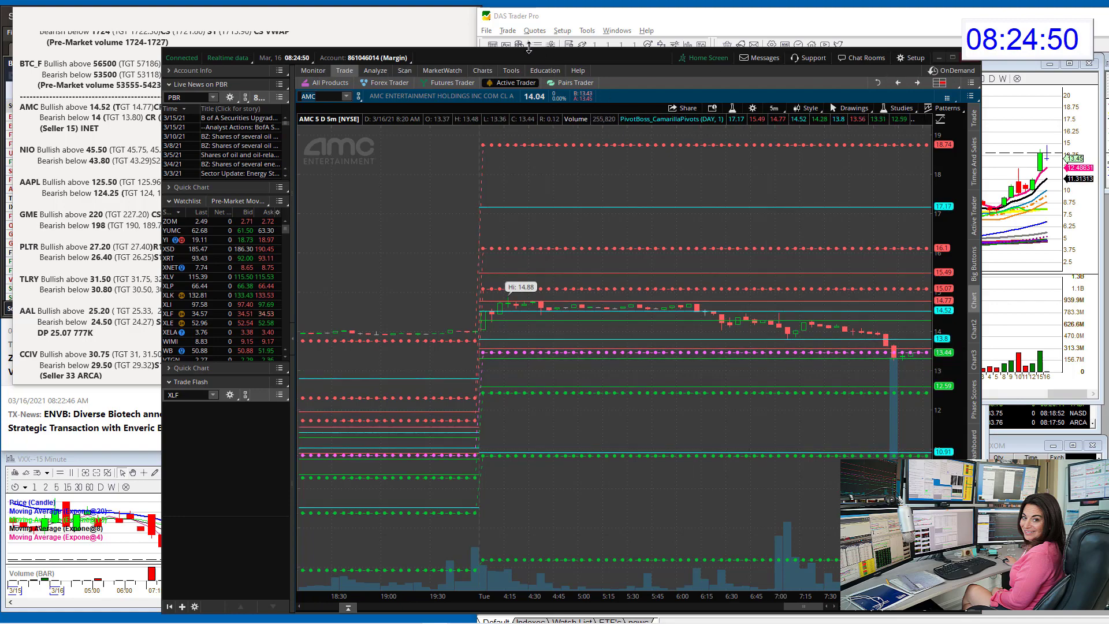
pyautogui.hotkey('alt', 'Tab')
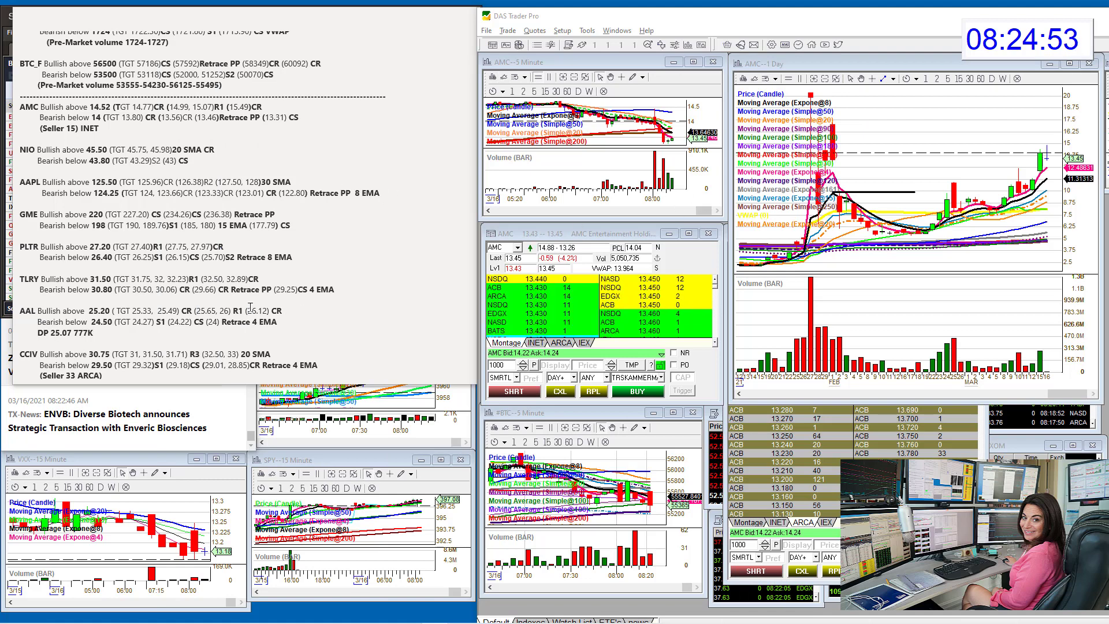
# - Replace AMC with NIO in the montage's symbol entry
pyautogui.click(504, 247)
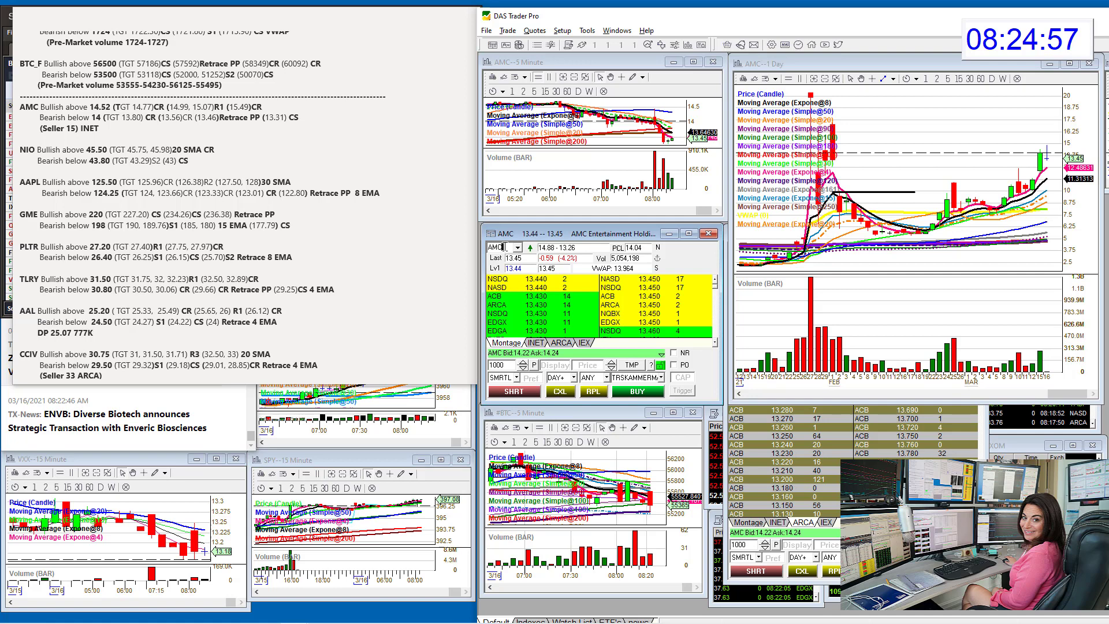
pyautogui.press('BackSpace')
pyautogui.press('BackSpace')
pyautogui.press('BackSpace')
pyautogui.write('NIO')
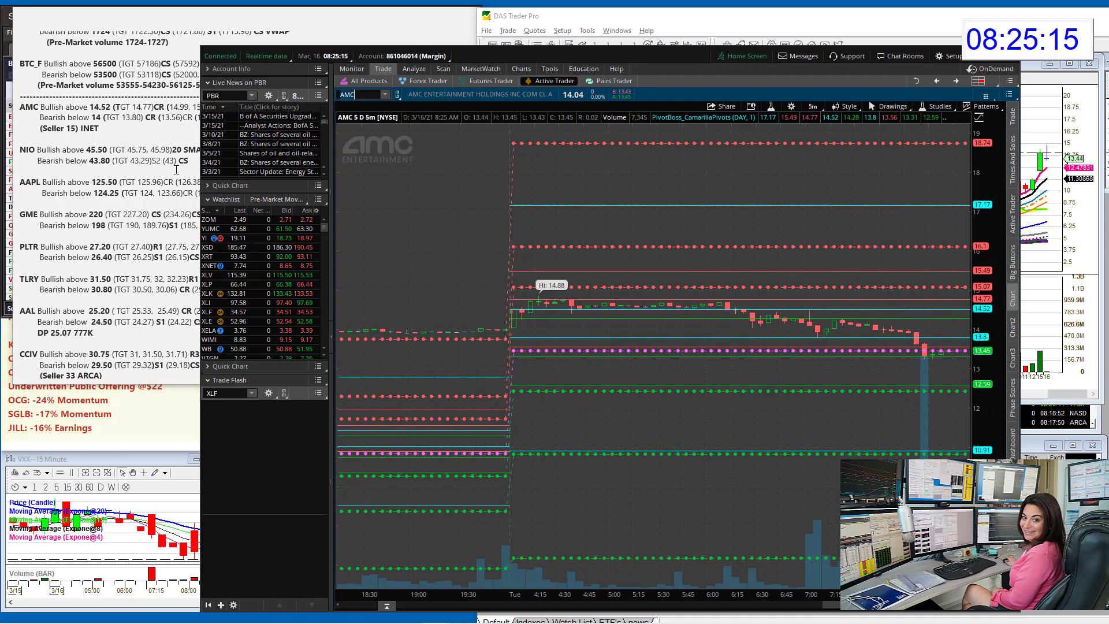
# - Highlight AMC's bearish targets in the notes, ending with Retrace PP (13.31) CS, and switch back to DAS Trader Pro
pyautogui.click(152, 123)
pyautogui.moveTo(89, 118); pyautogui.dragTo(266, 116)
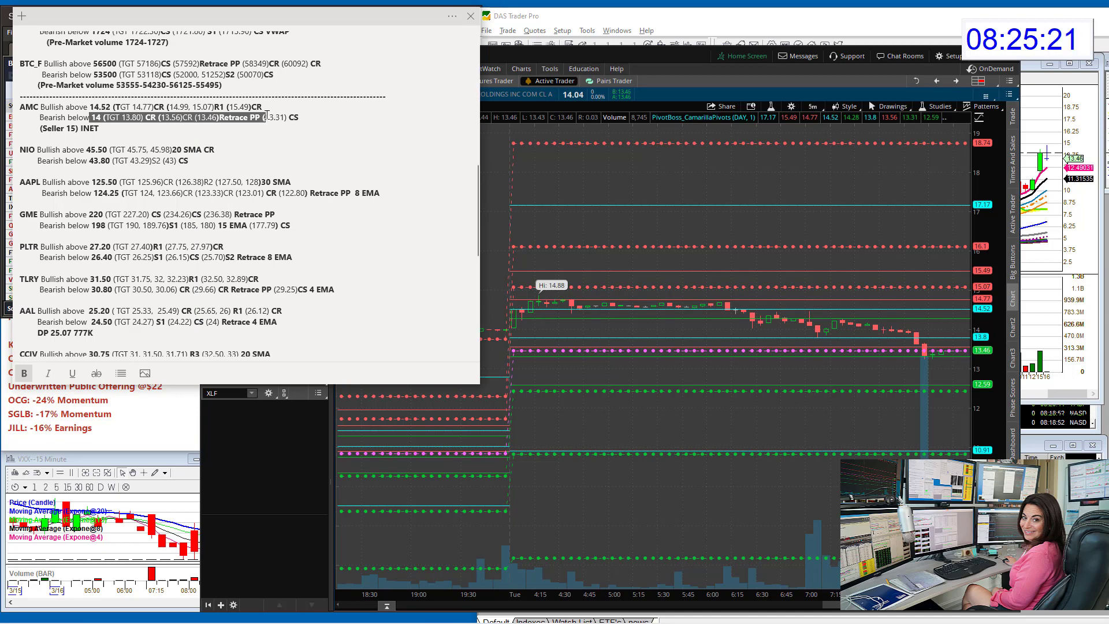
pyautogui.click(266, 116)
pyautogui.moveTo(225, 117); pyautogui.dragTo(297, 118)
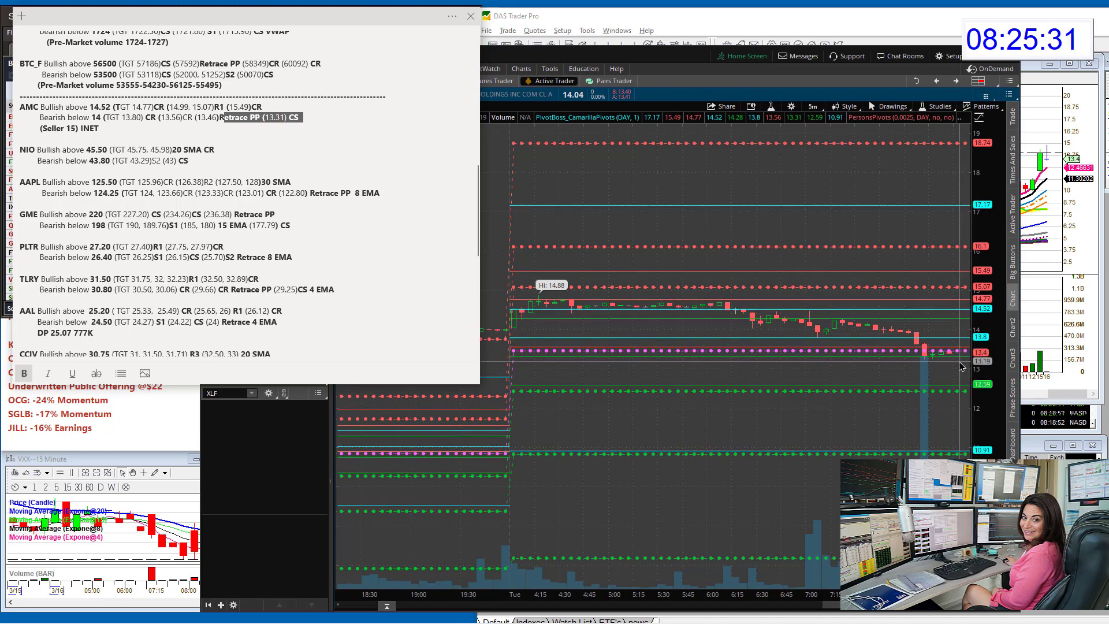
pyautogui.hotkey('alt', 'Tab')
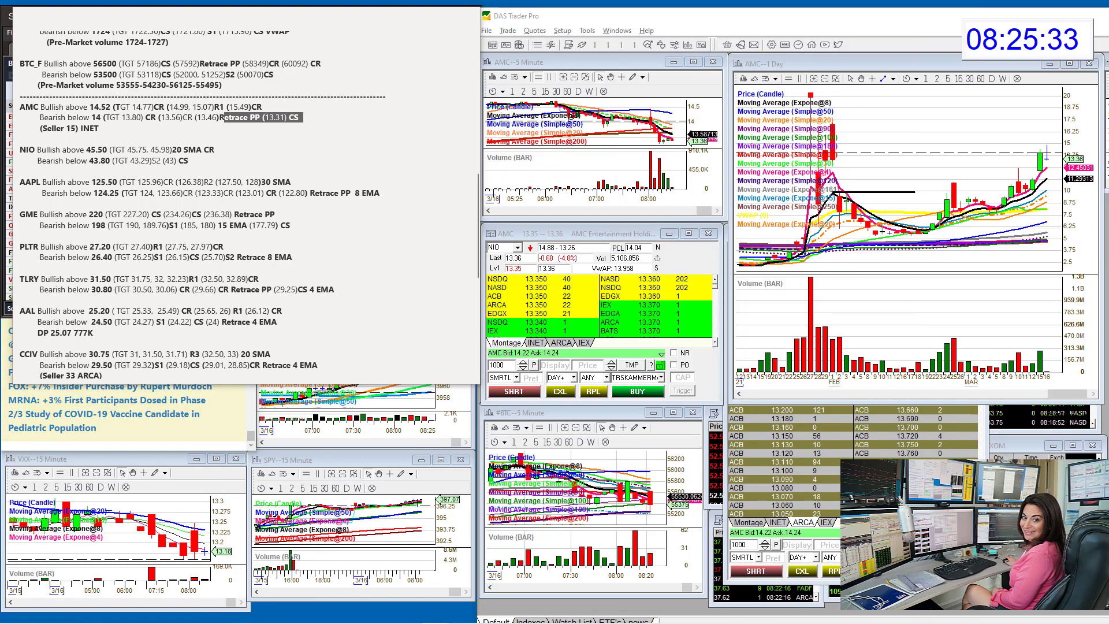
# - Load NIO in the montage and its linked charts
pyautogui.click(506, 246)
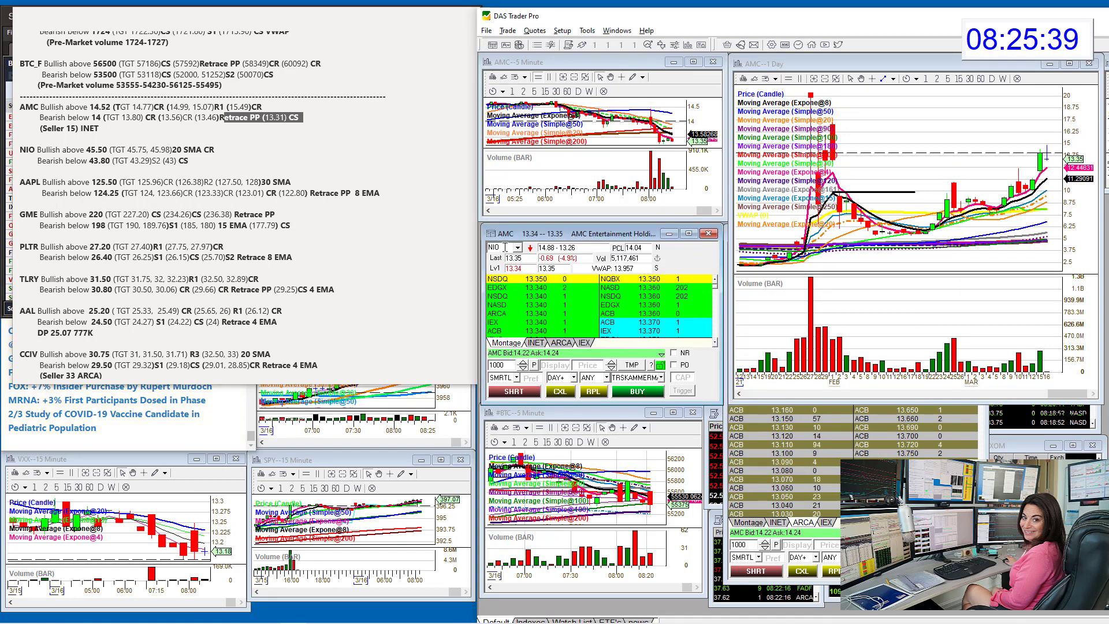
pyautogui.write('NIO')
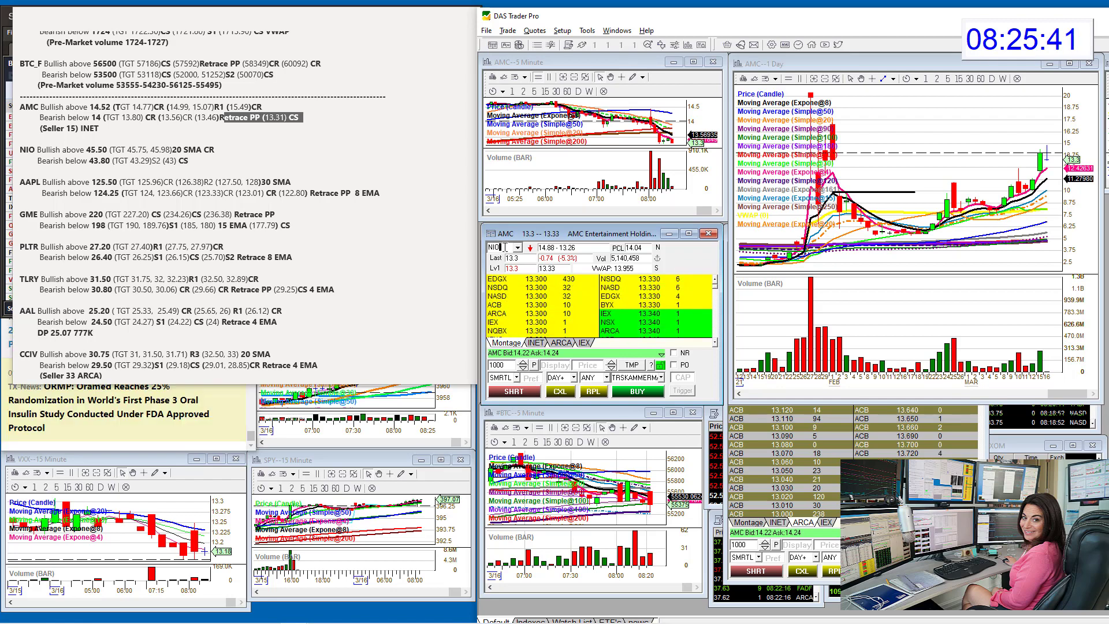
pyautogui.press('Return')
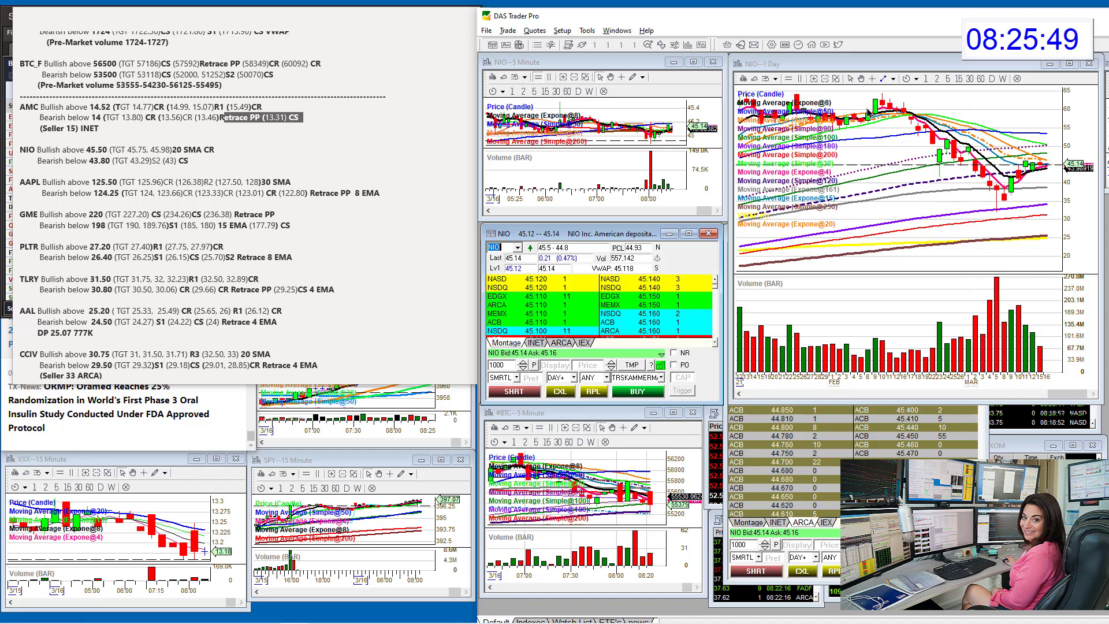
# - Zoom in and enlarge NIO's daily chart to examine the latest candles against the moving averages, and shrink the chart window again
pyautogui.click(813, 78)
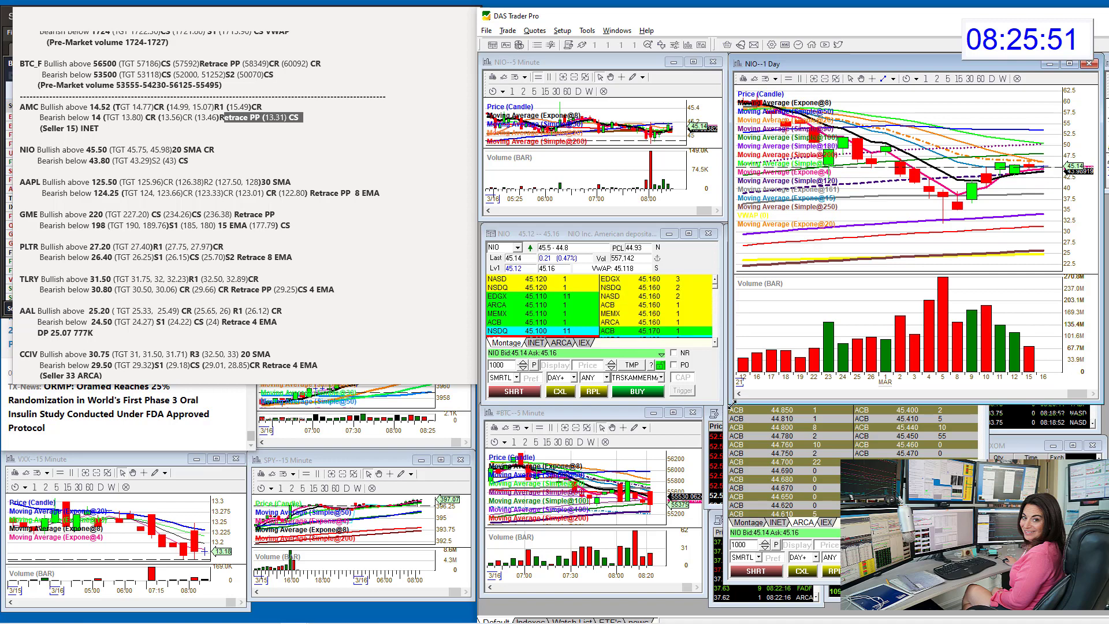
pyautogui.moveTo(731, 398); pyautogui.dragTo(489, 488)
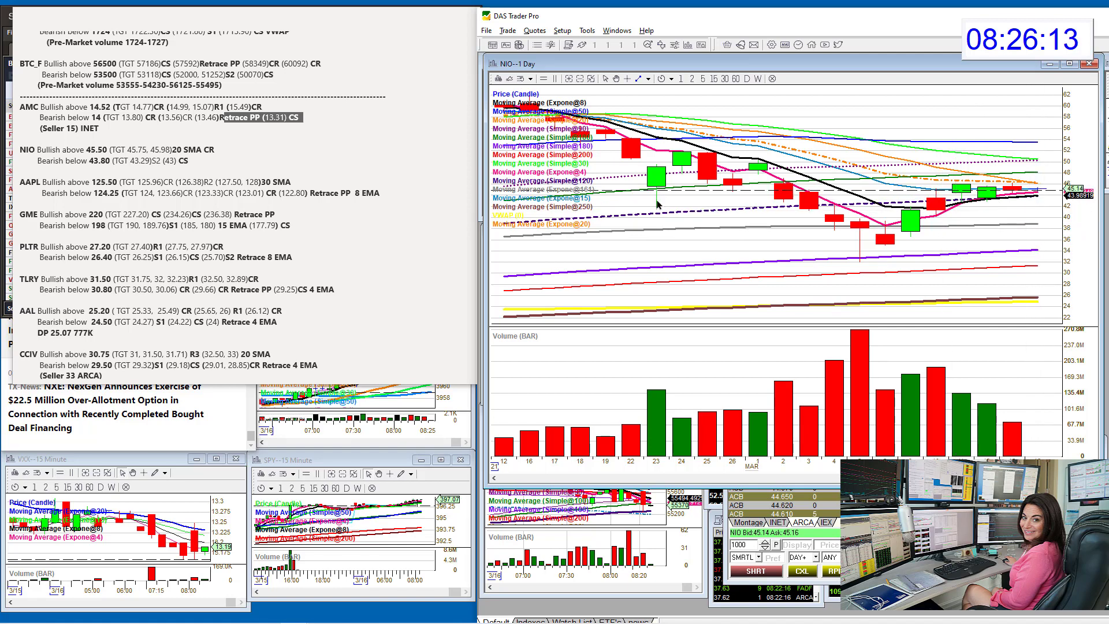
pyautogui.click(120, 176)
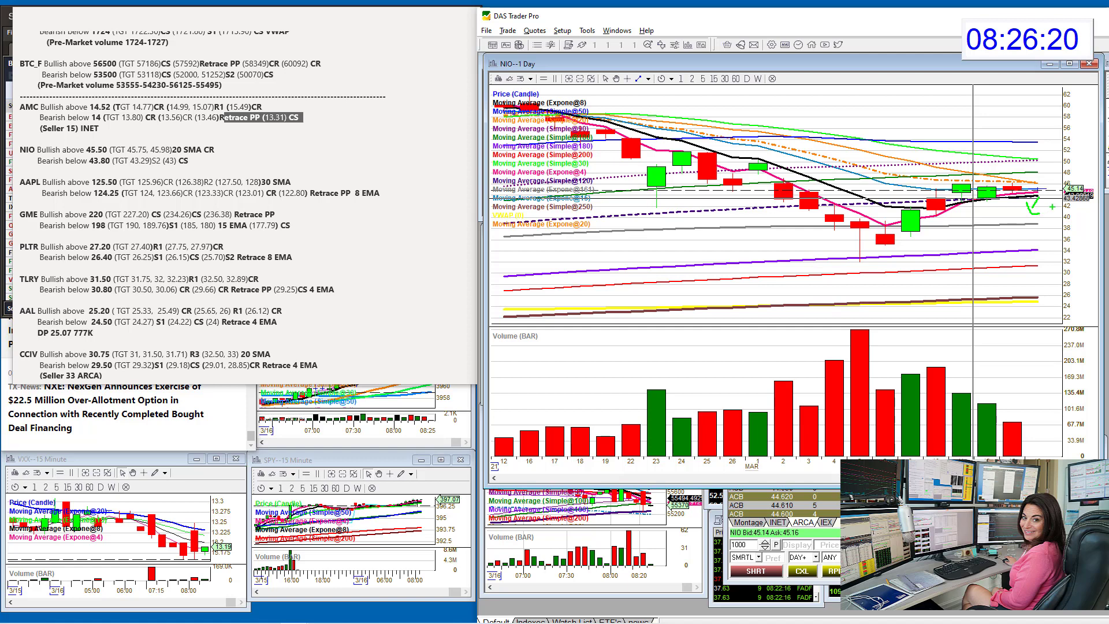
pyautogui.moveTo(1046, 176); pyautogui.dragTo(1044, 186)
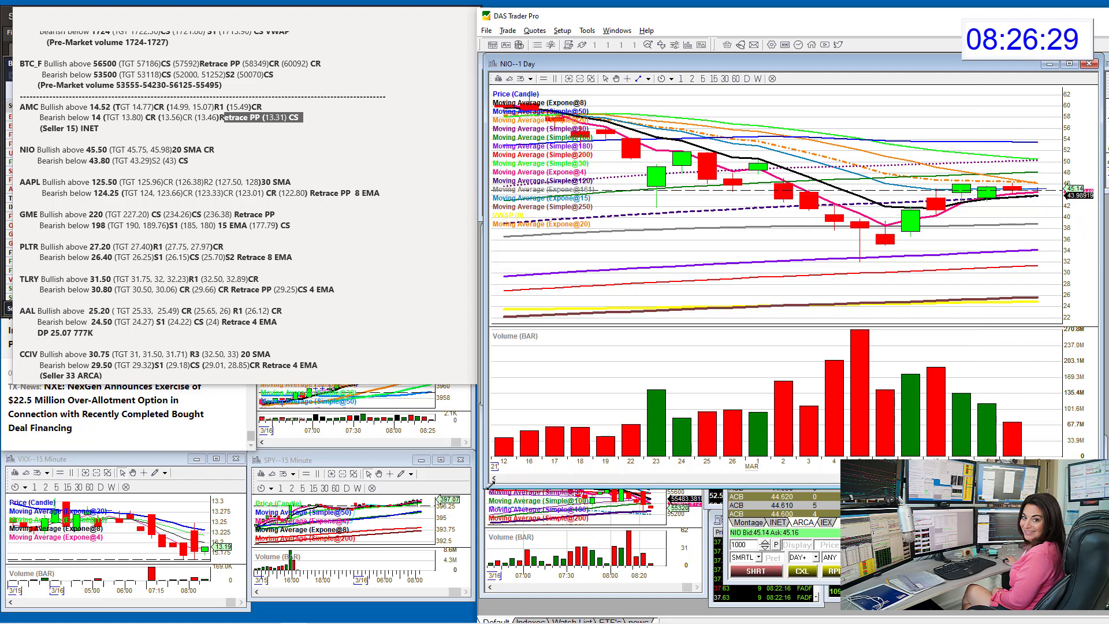
pyautogui.moveTo(485, 486); pyautogui.dragTo(726, 222)
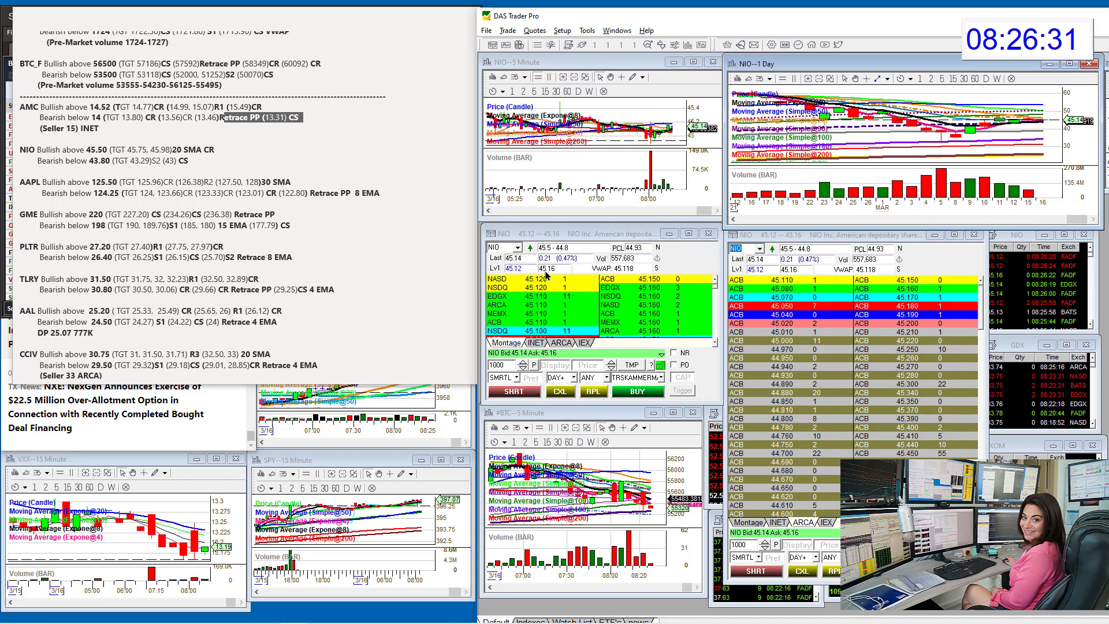
# - Load AAPL in the montage and its linked charts, and make the daily chart window taller
pyautogui.click(507, 247)
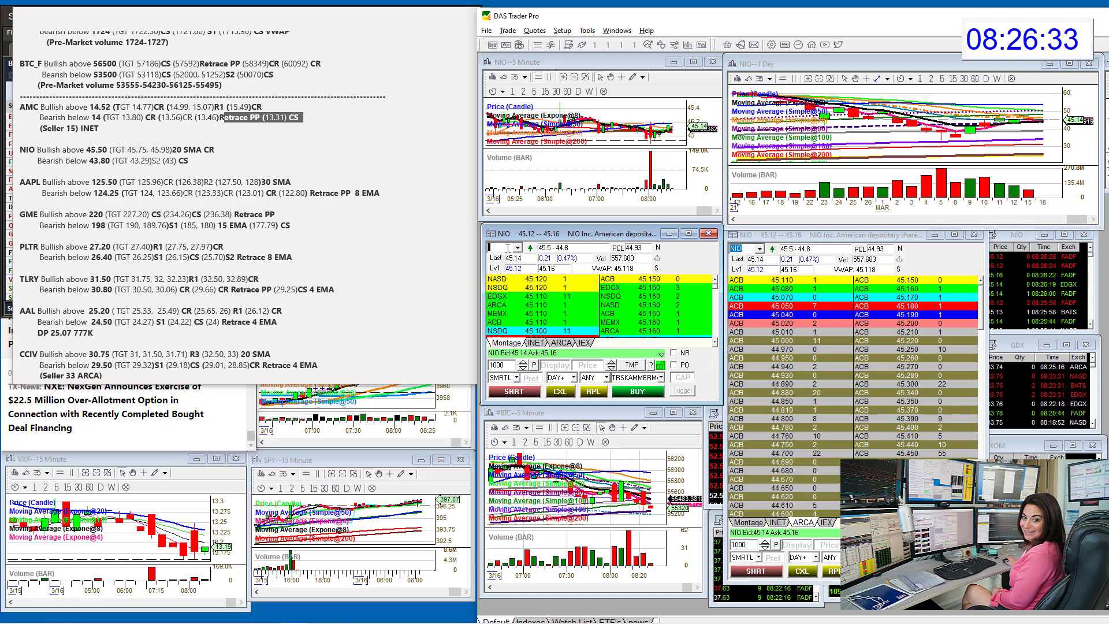
pyautogui.write('AA')
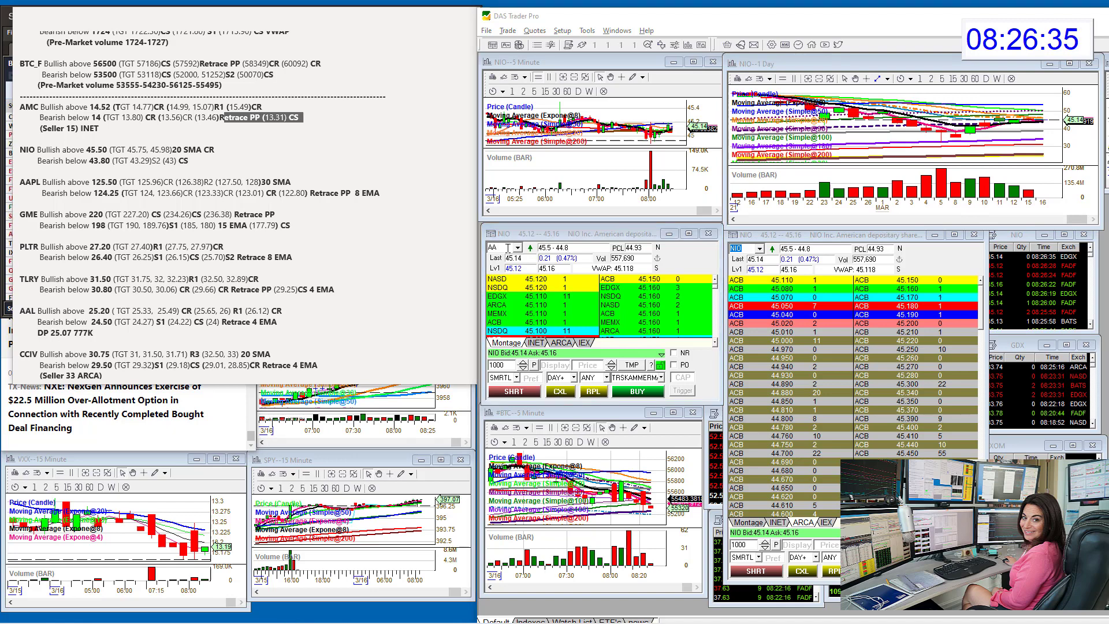
pyautogui.click(507, 247)
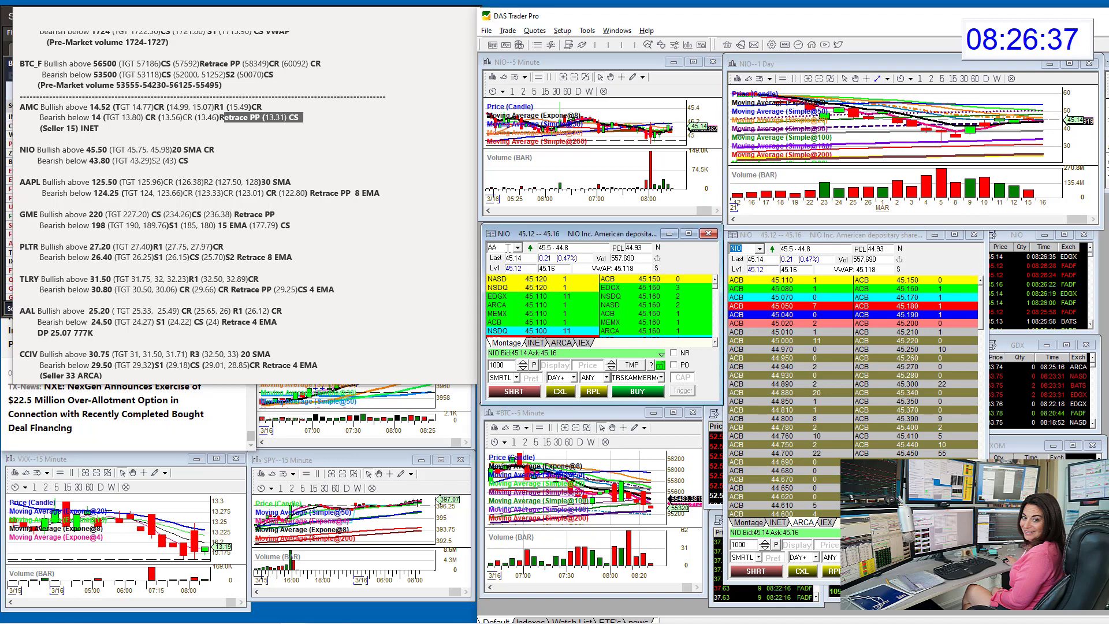
pyautogui.write('PL')
pyautogui.press('Return')
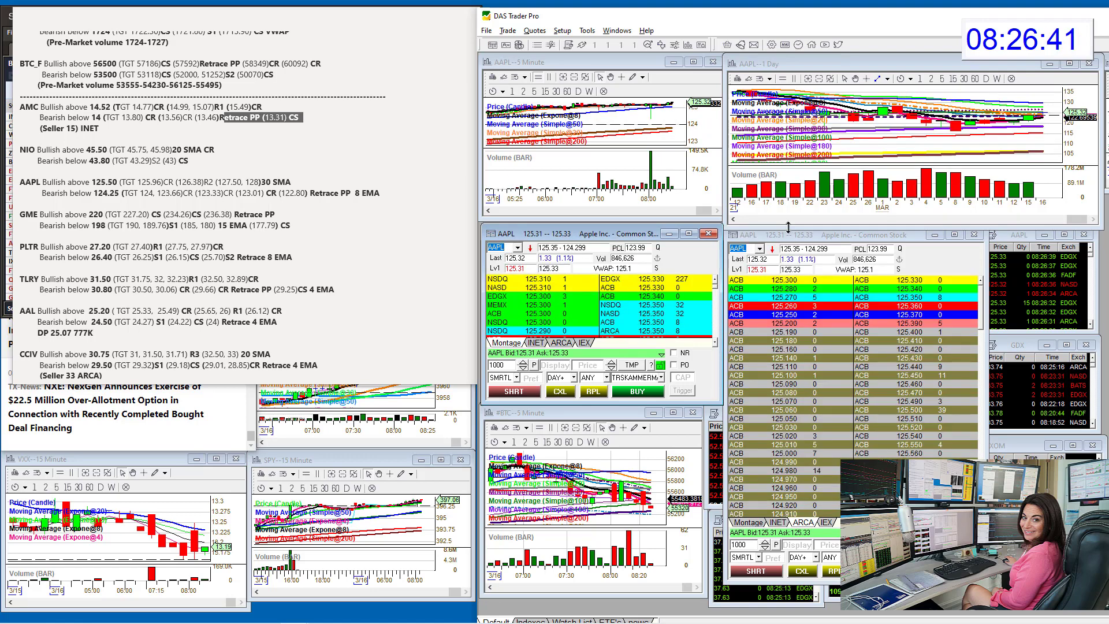
pyautogui.moveTo(788, 227); pyautogui.dragTo(788, 516)
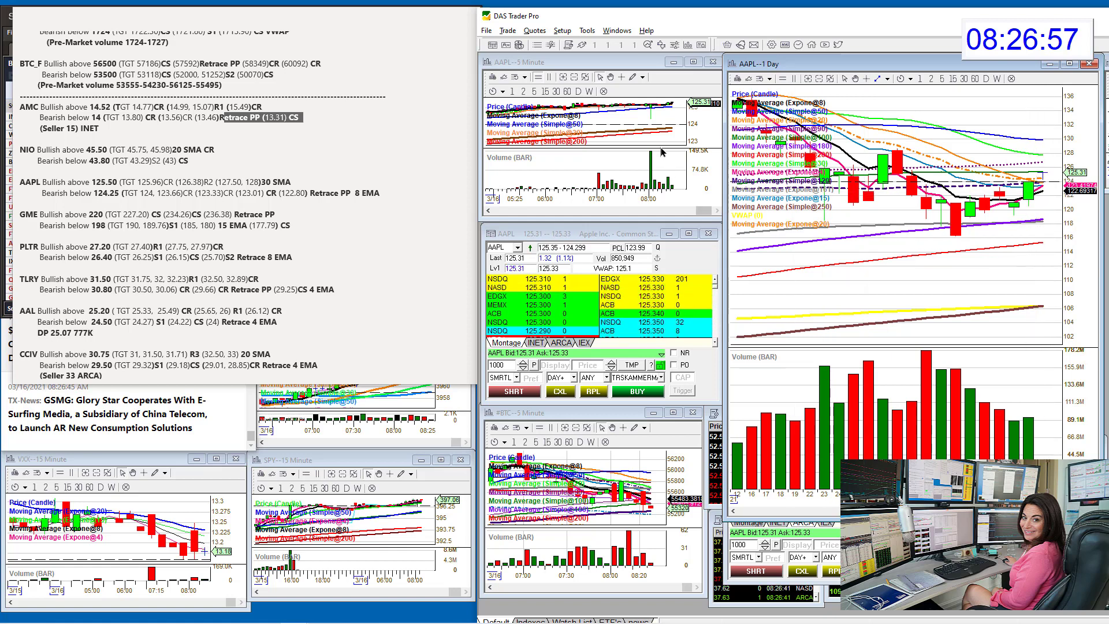
# - Load GME in the montage and its linked charts
pyautogui.click(505, 247)
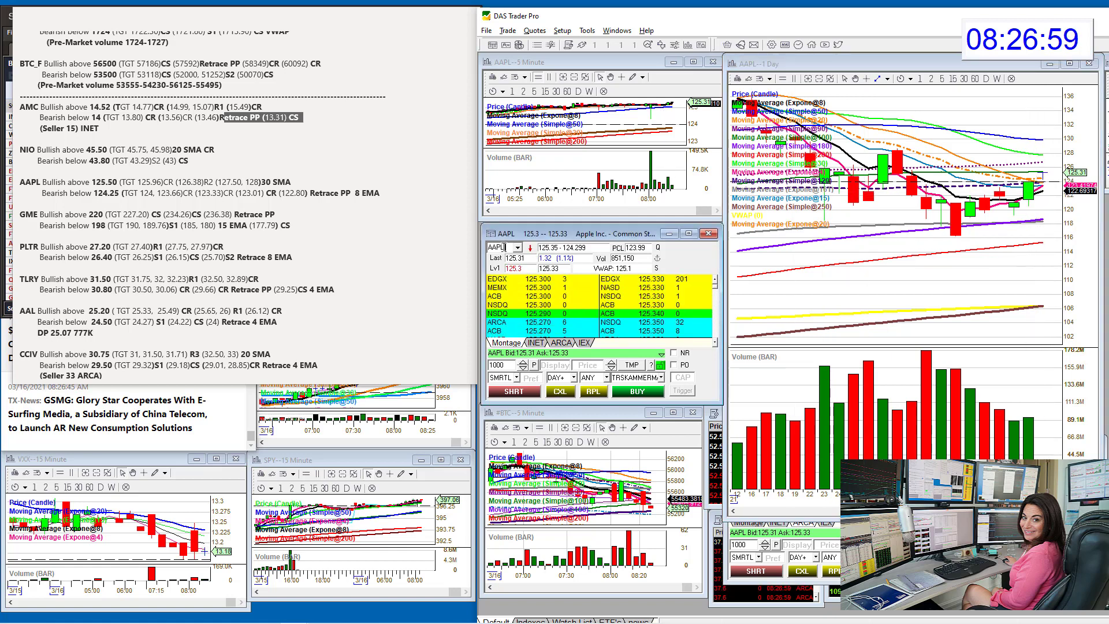
pyautogui.press('BackSpace')
pyautogui.press('BackSpace')
pyautogui.press('BackSpace')
pyautogui.press('BackSpace')
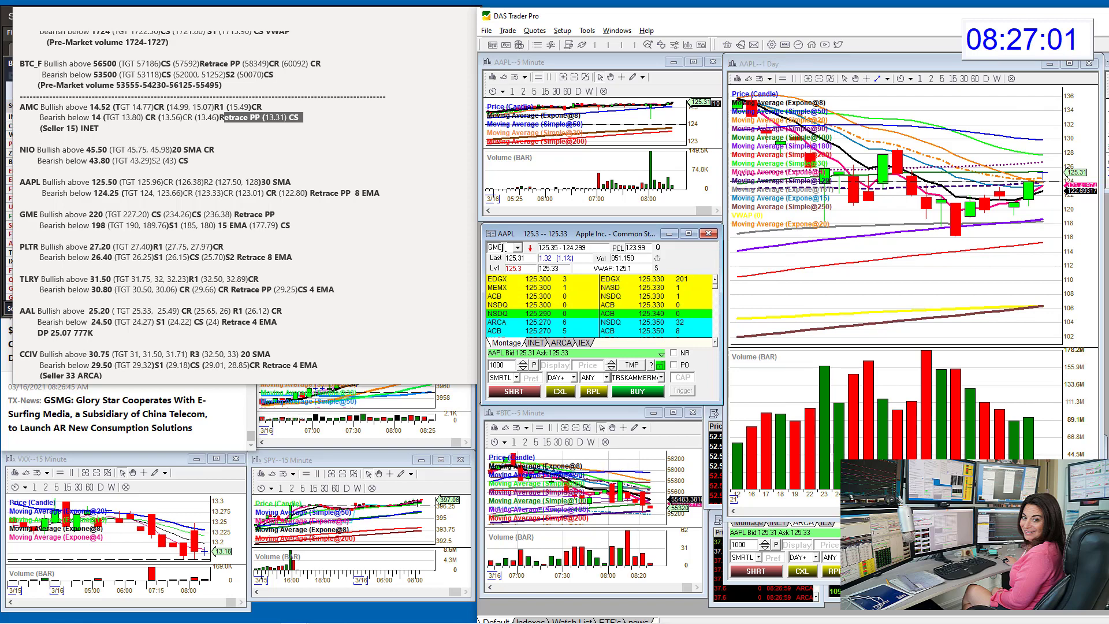
pyautogui.press('Return')
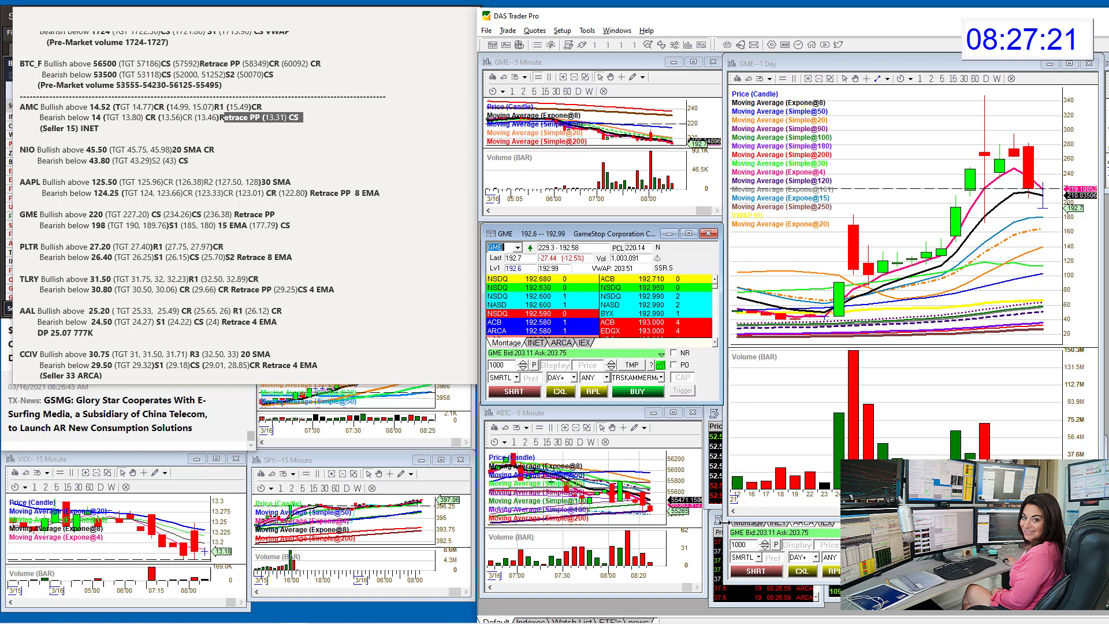
# - Load PLTR in the montage and its linked charts
pyautogui.click(508, 246)
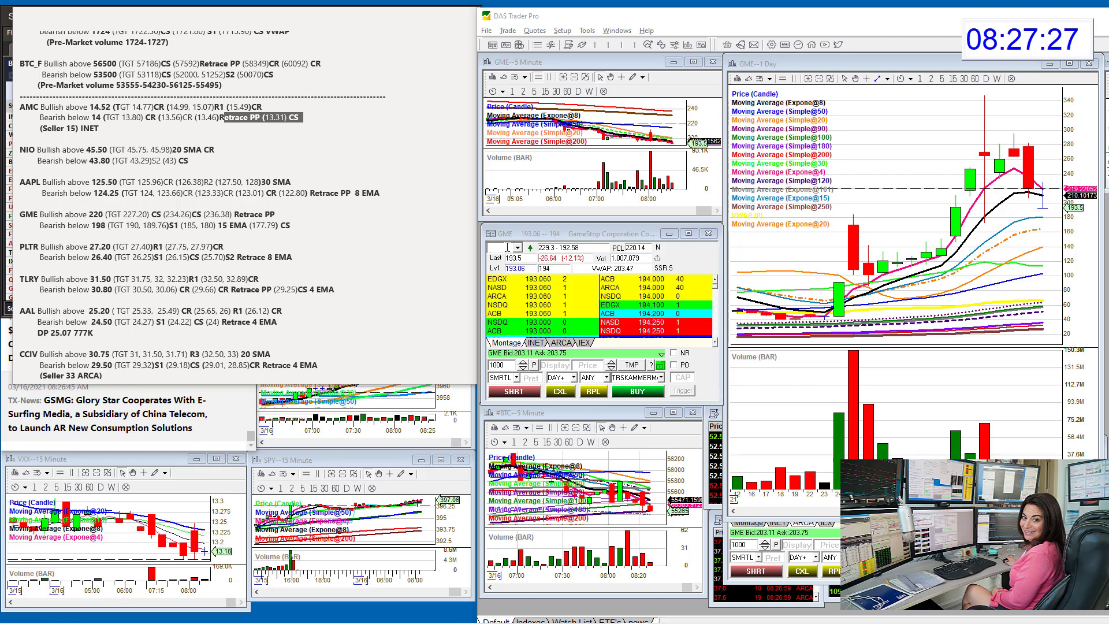
pyautogui.click(507, 246)
pyautogui.write('PLTR')
pyautogui.press('Return')
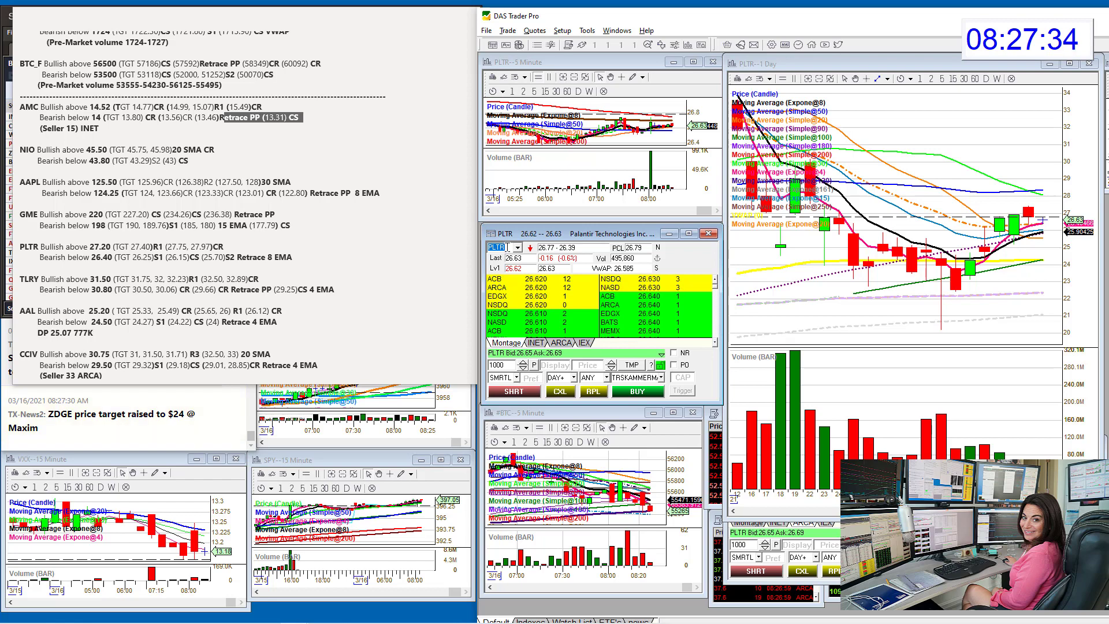
# - Load TLRY in the montage and zoom out its five-minute chart to include the previous session
pyautogui.write('TLRY')
pyautogui.press('Return')
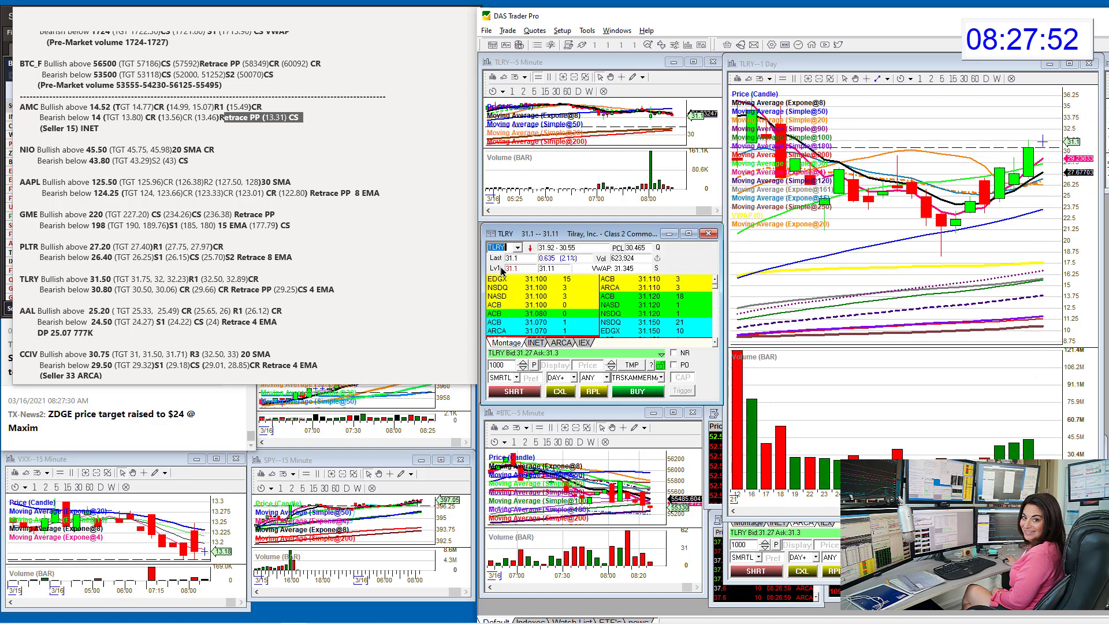
pyautogui.click(507, 247)
pyautogui.click(577, 79)
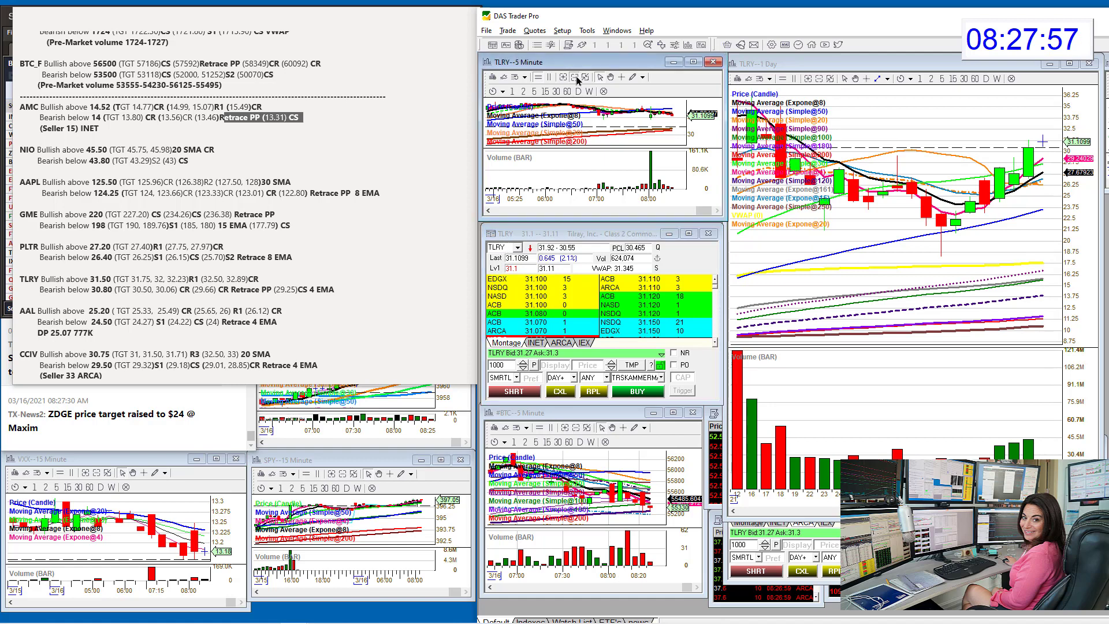
pyautogui.click(576, 79)
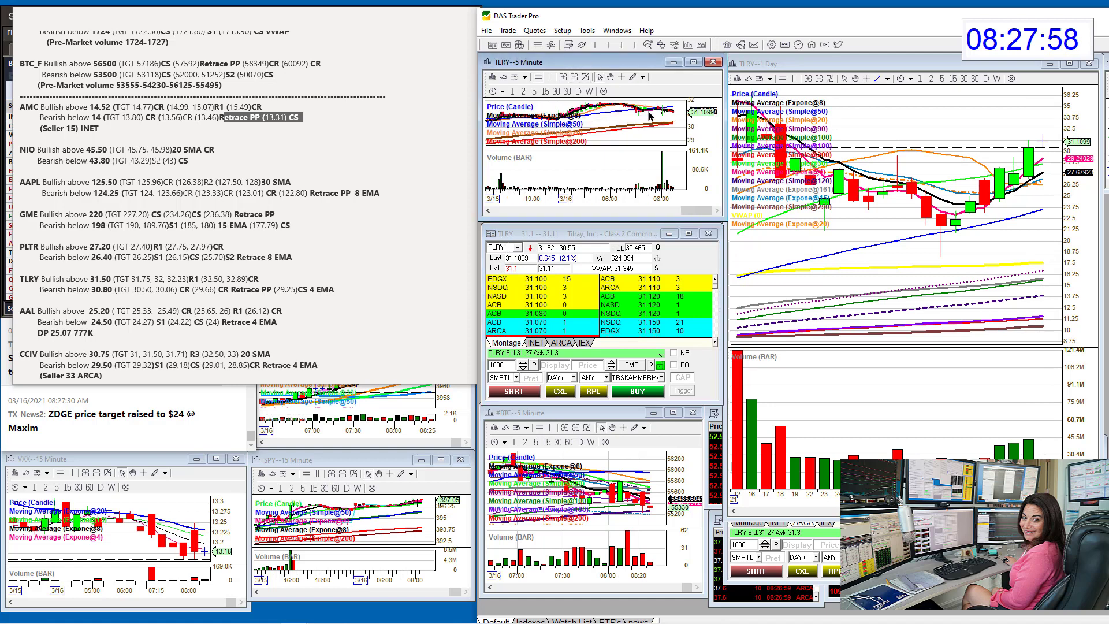
# - Load AAL in the montage and its linked charts
pyautogui.click(506, 247)
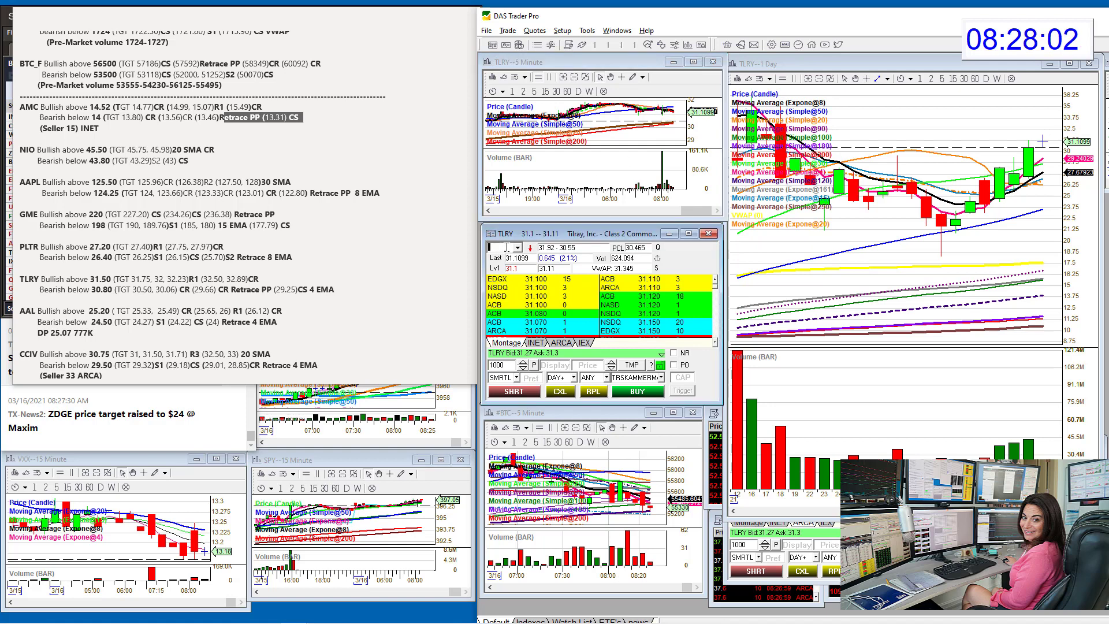
pyautogui.write('AAL')
pyautogui.press('Return')
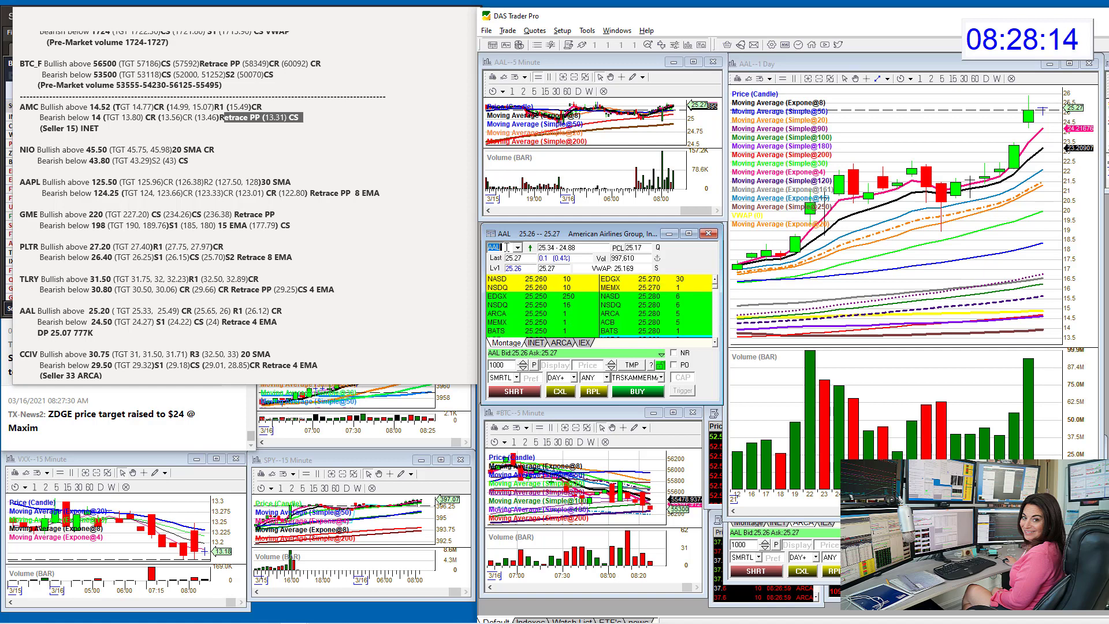
# - Load CCIV in the montage, examine its pivot levels on the five-minute chart in thinkorswim, and return to DAS Trader Pro
pyautogui.write('CCIV')
pyautogui.press('Return')
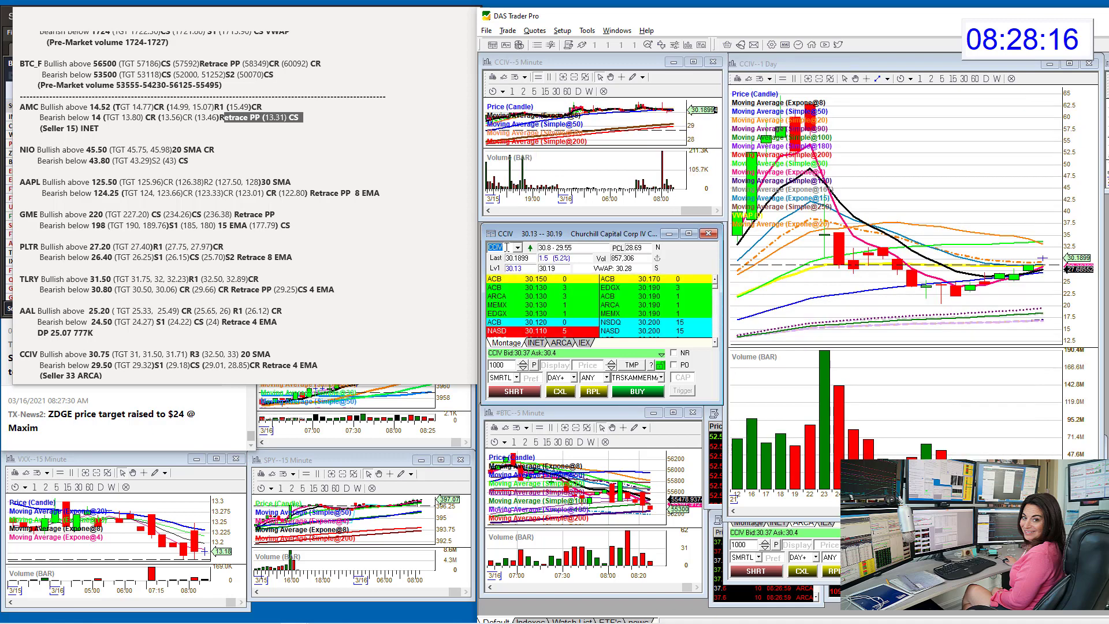
pyautogui.scroll(-2, 376, 280)
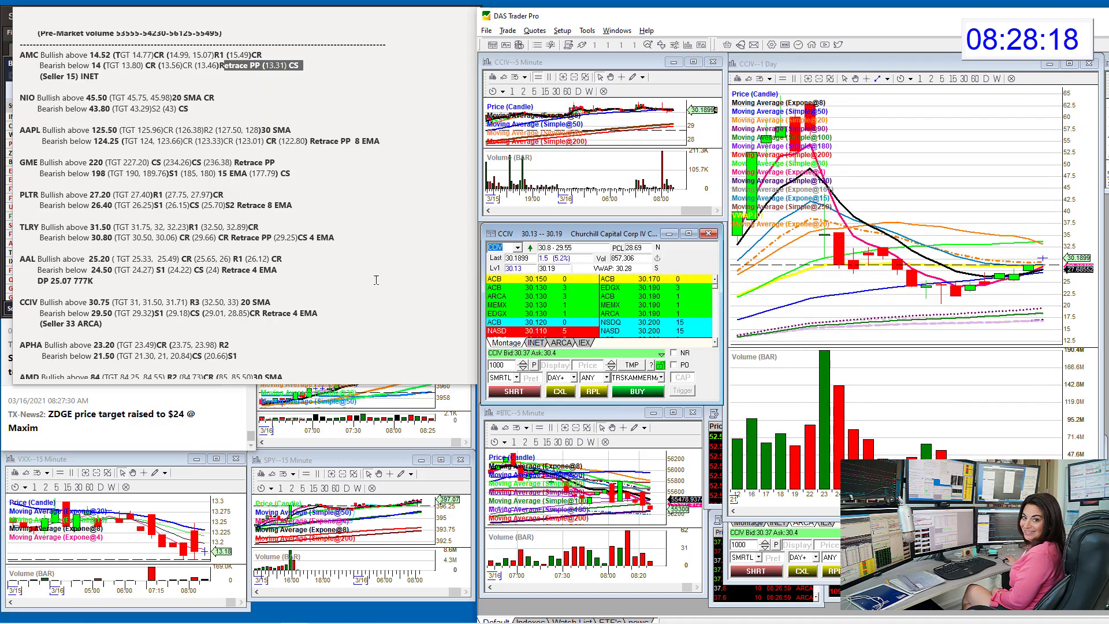
pyautogui.scroll(-2, 375, 279)
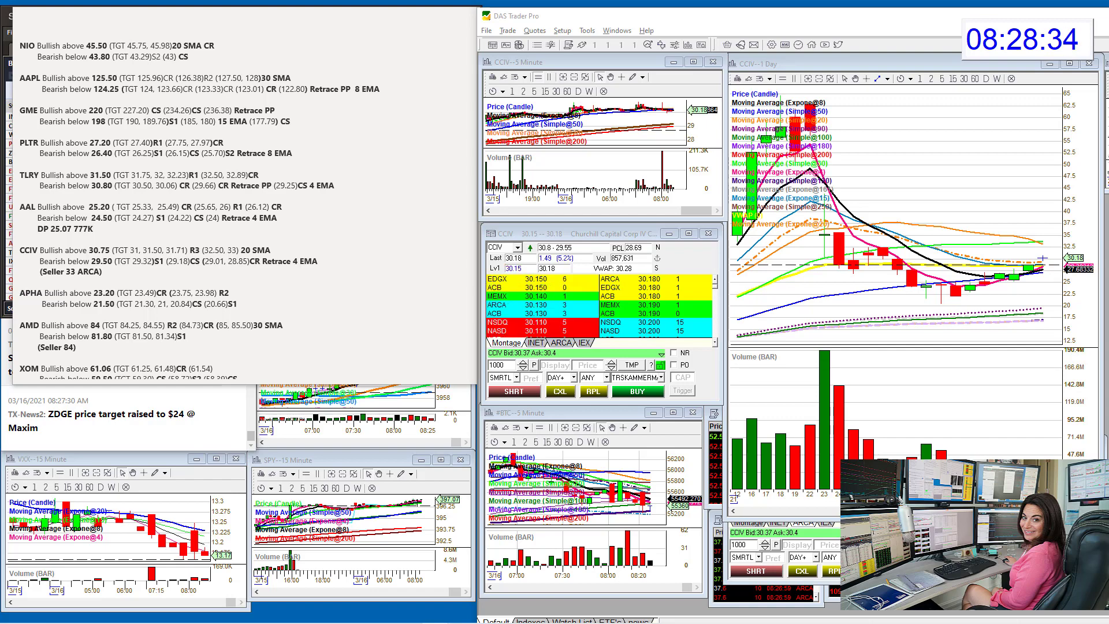
pyautogui.hotkey('alt', 'Tab')
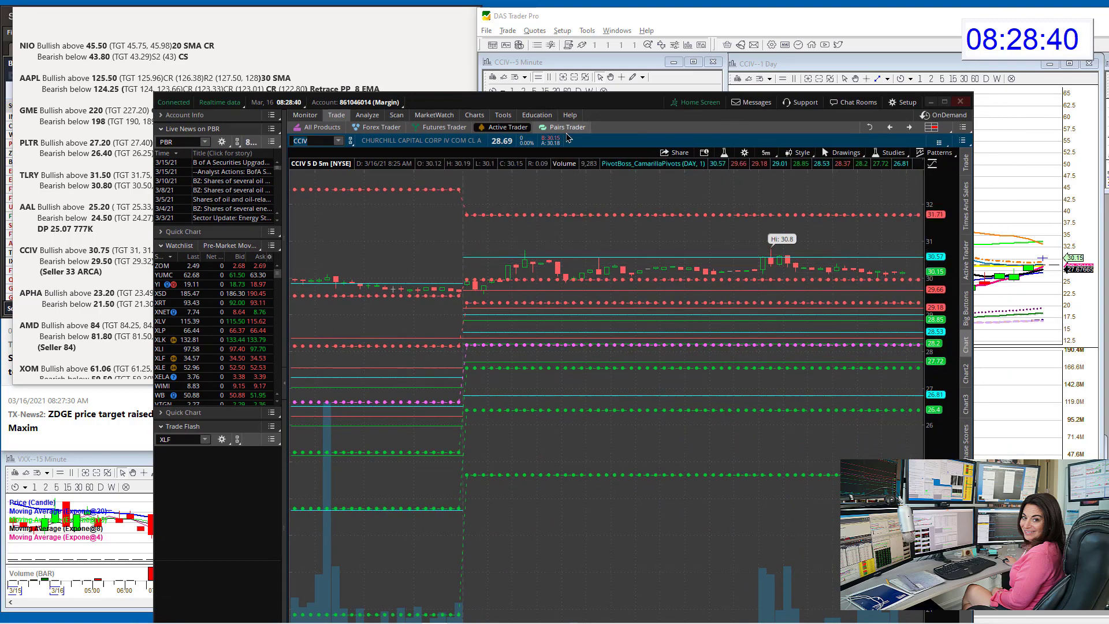
pyautogui.hotkey('alt', 'Tab')
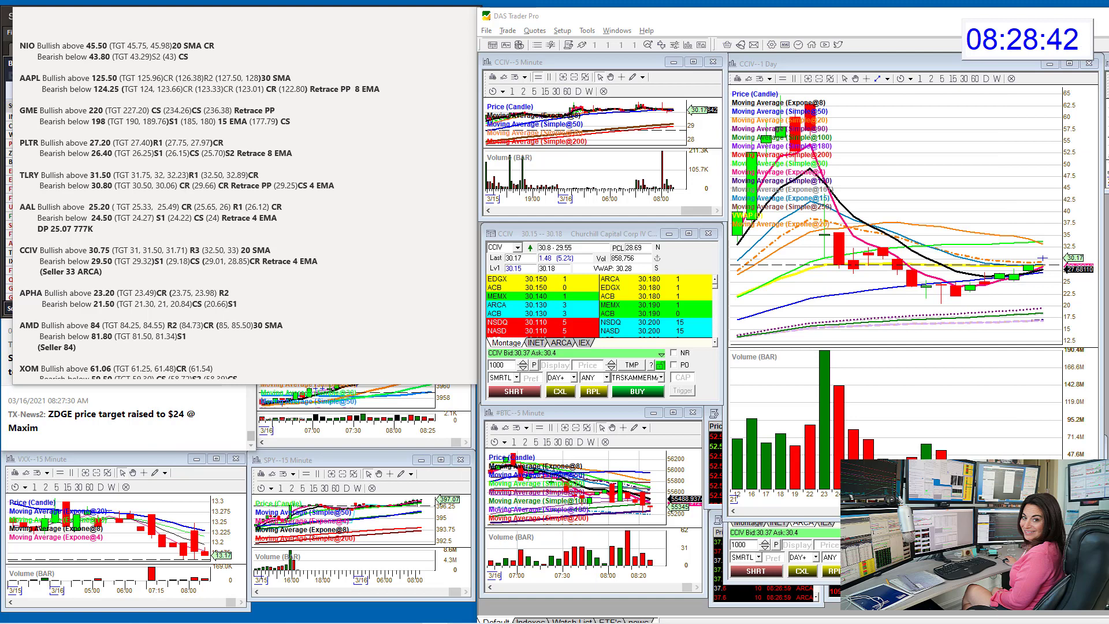
# - Load APHA and, after it, AMD in the montage and linked charts
pyautogui.click(508, 246)
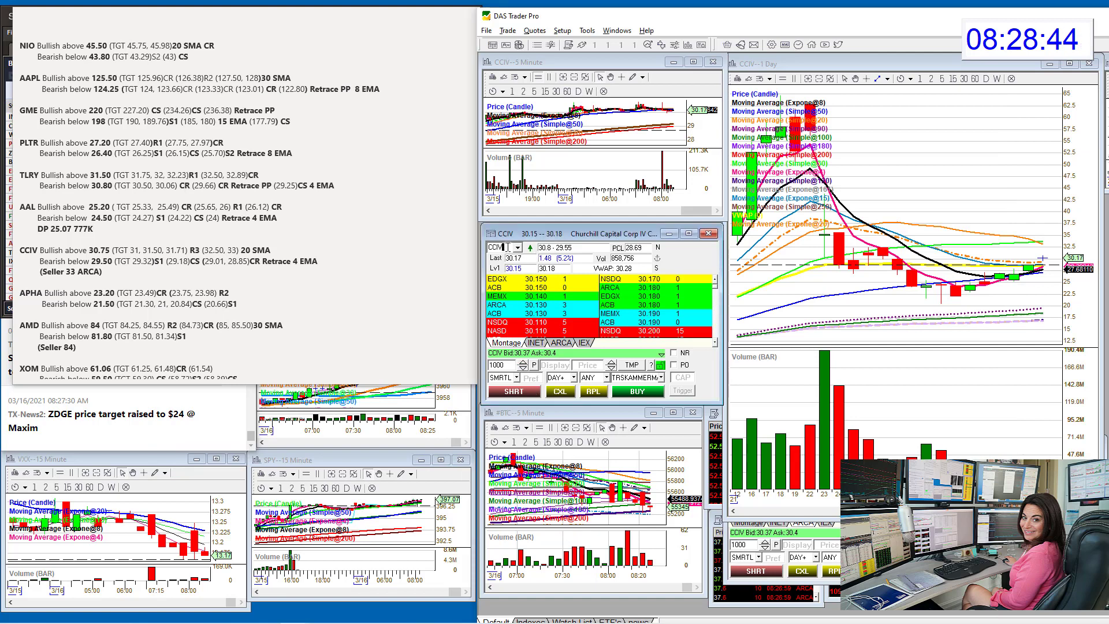
pyautogui.write('C')
pyautogui.press('Return')
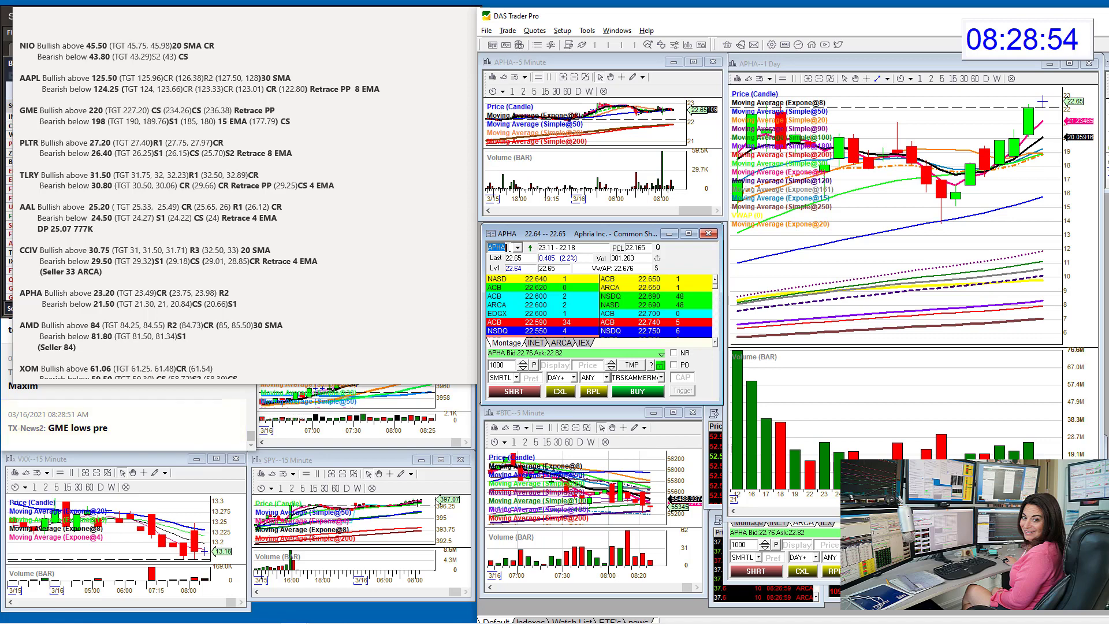
pyautogui.write('AMD')
pyautogui.press('Return')
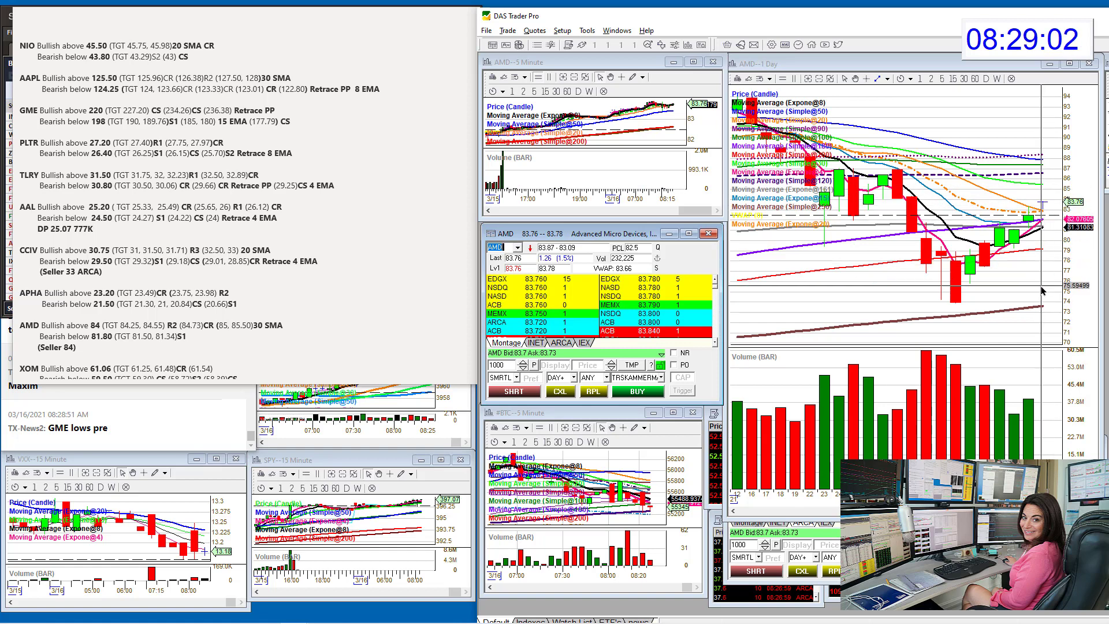
# - Bring the XOM levels into view in the notes and load XOM in the montage and its linked charts
pyautogui.scroll(-2, 383, 262)
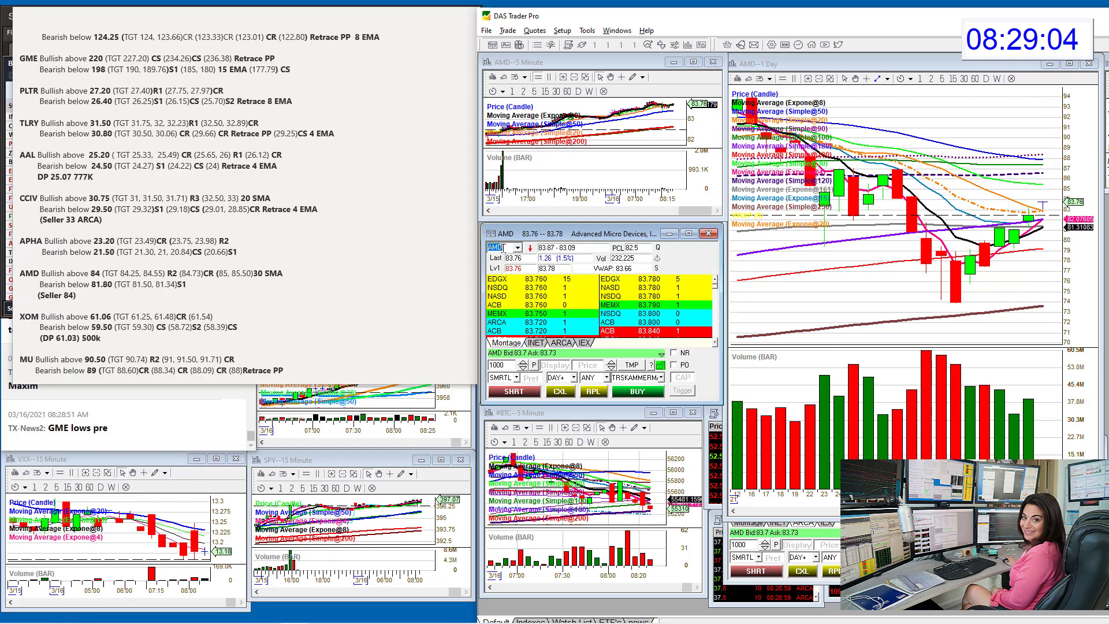
pyautogui.write('XOM')
pyautogui.press('Return')
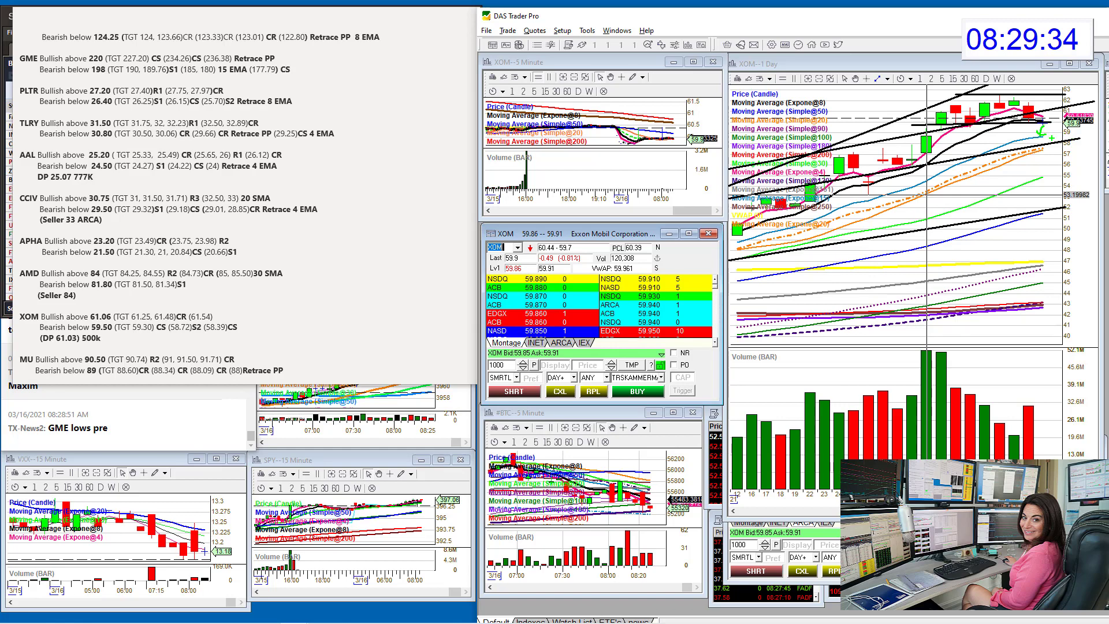
# - Load MU, the last stock in the notes, in the montage and its linked charts
pyautogui.scroll(-3, 242, 191)
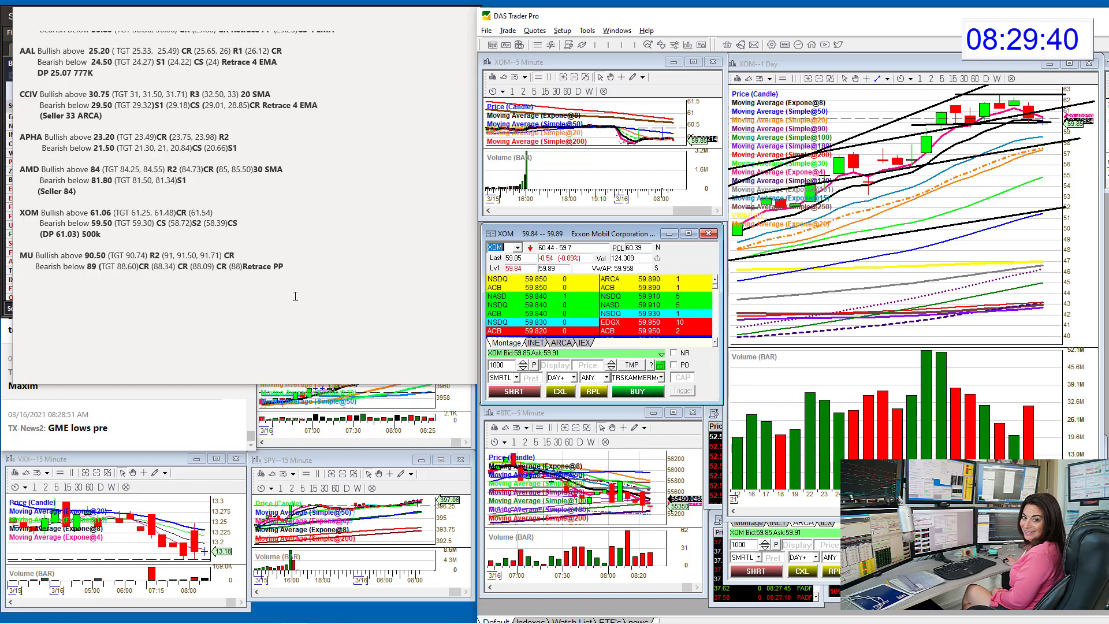
pyautogui.click(505, 247)
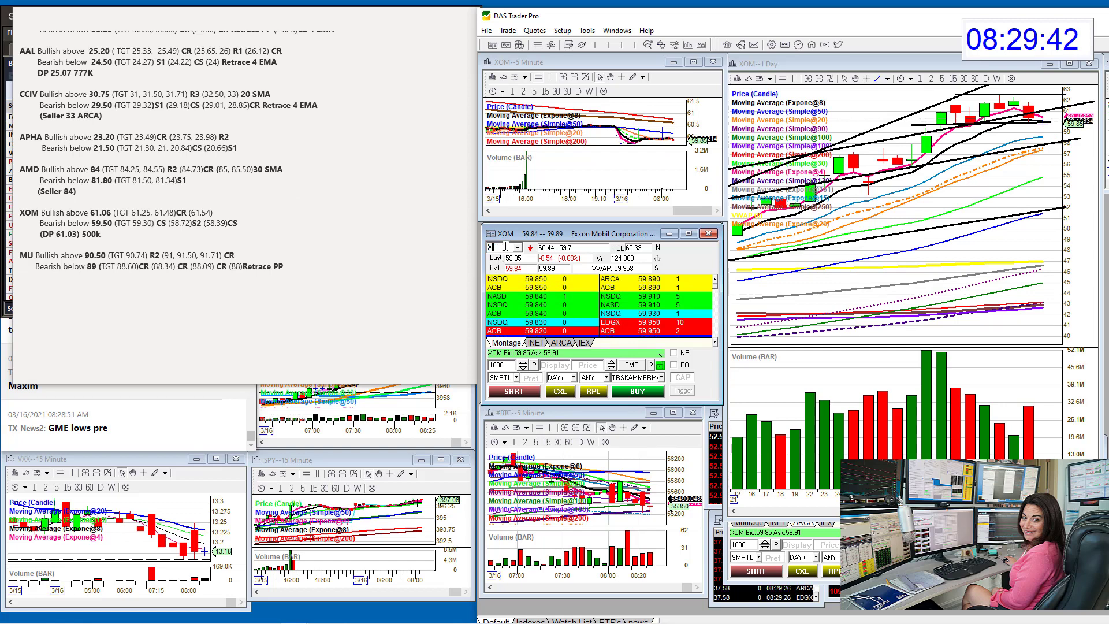
pyautogui.press('BackSpace')
pyautogui.write('MU')
pyautogui.press('Return')
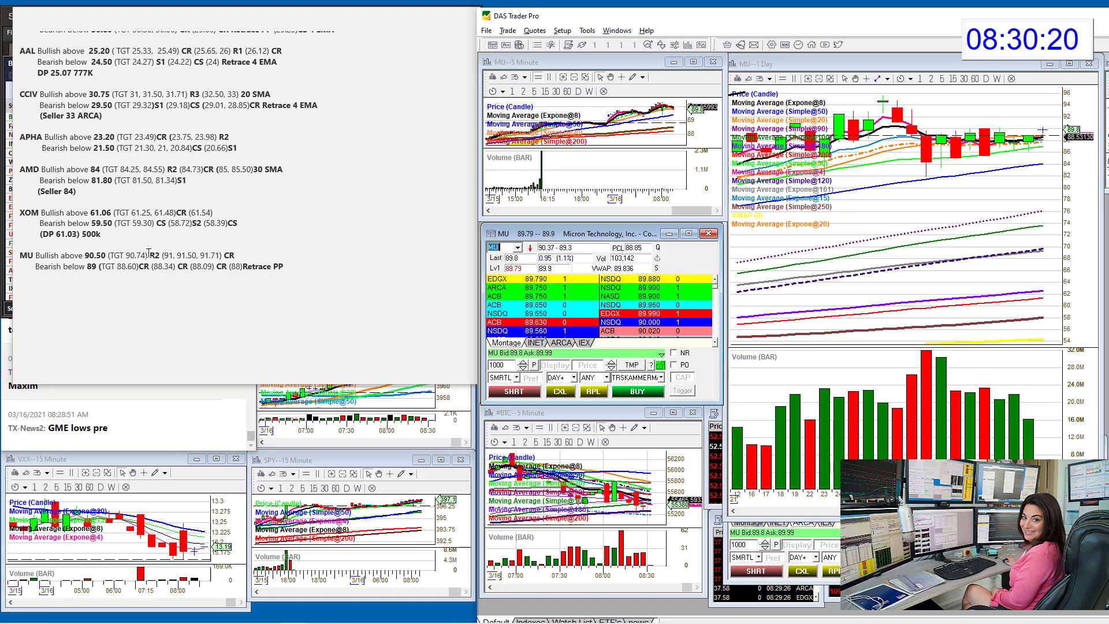
# - Return to the SPY levels at the start of the notes and switch back to DAS Trader Pro
pyautogui.click(297, 252)
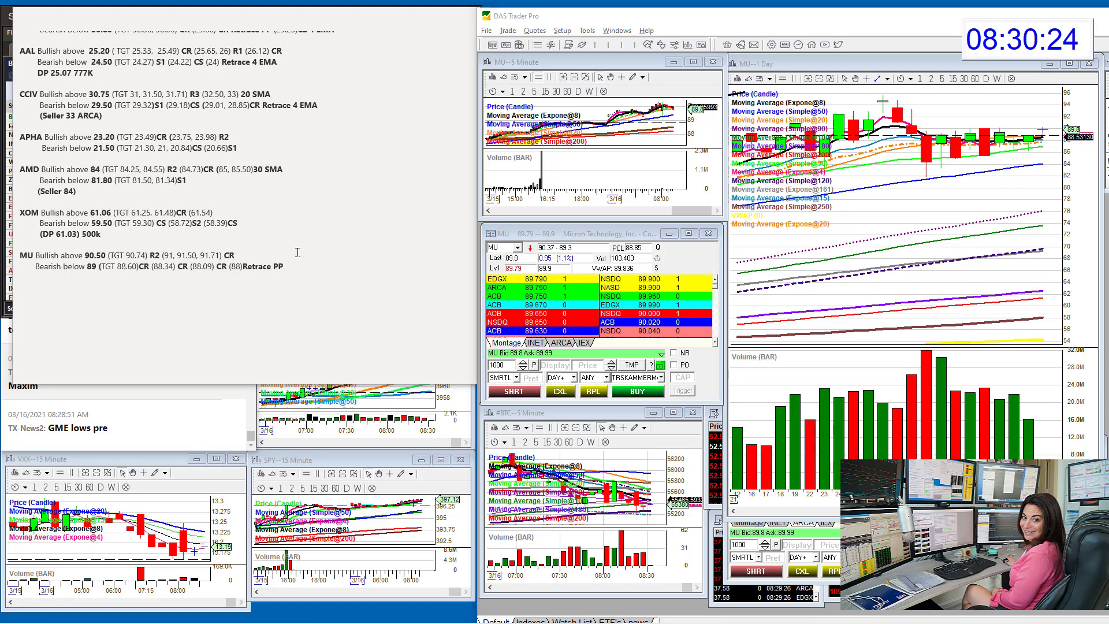
pyautogui.scroll(10, 297, 252)
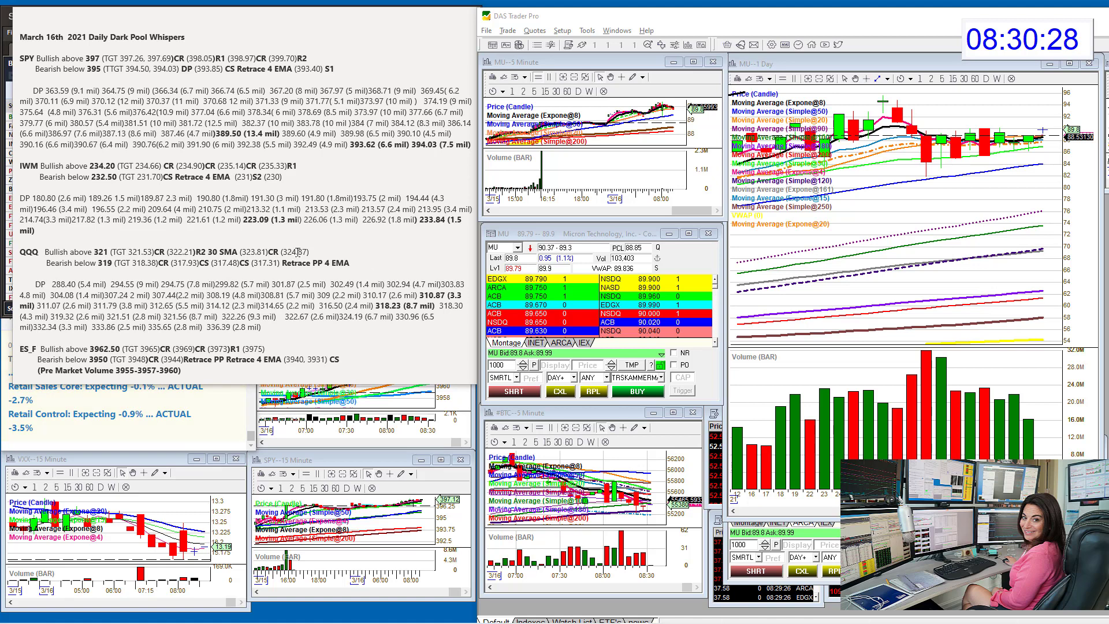
pyautogui.hotkey('alt', 'Tab')
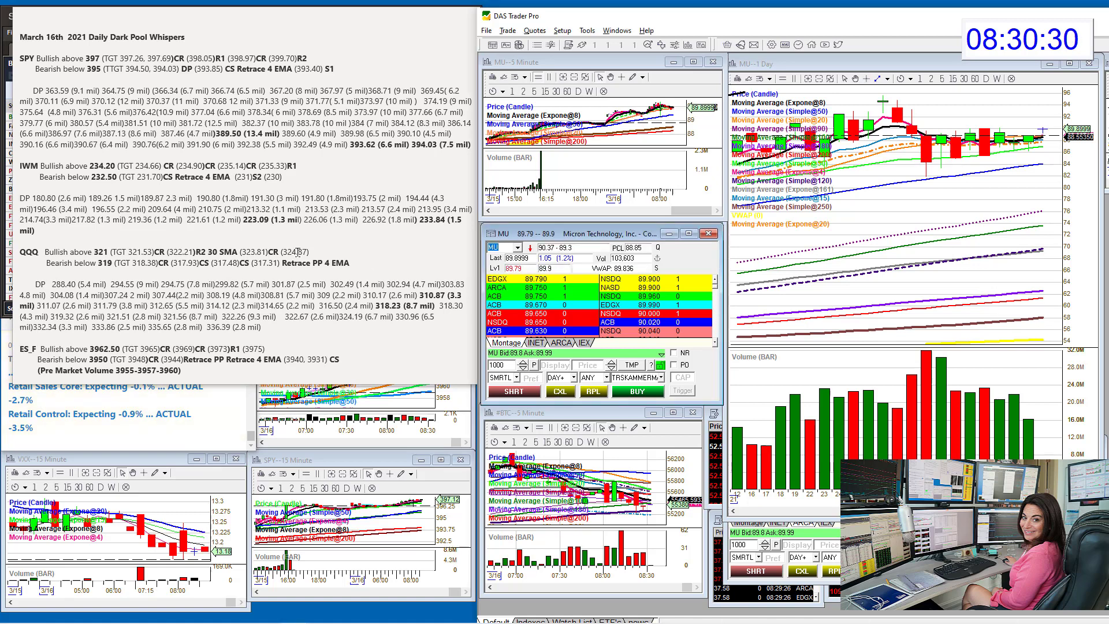